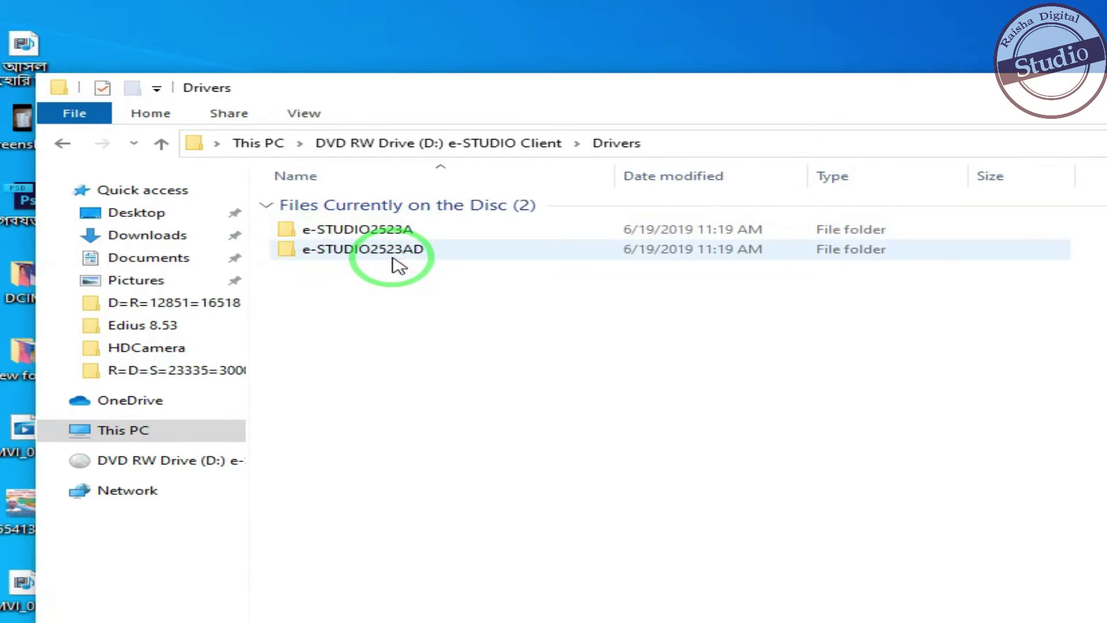
Step: Open the e-STUDIO2523AD folder on the SOFTER (I:) drive and select its setup application
click(359, 257)
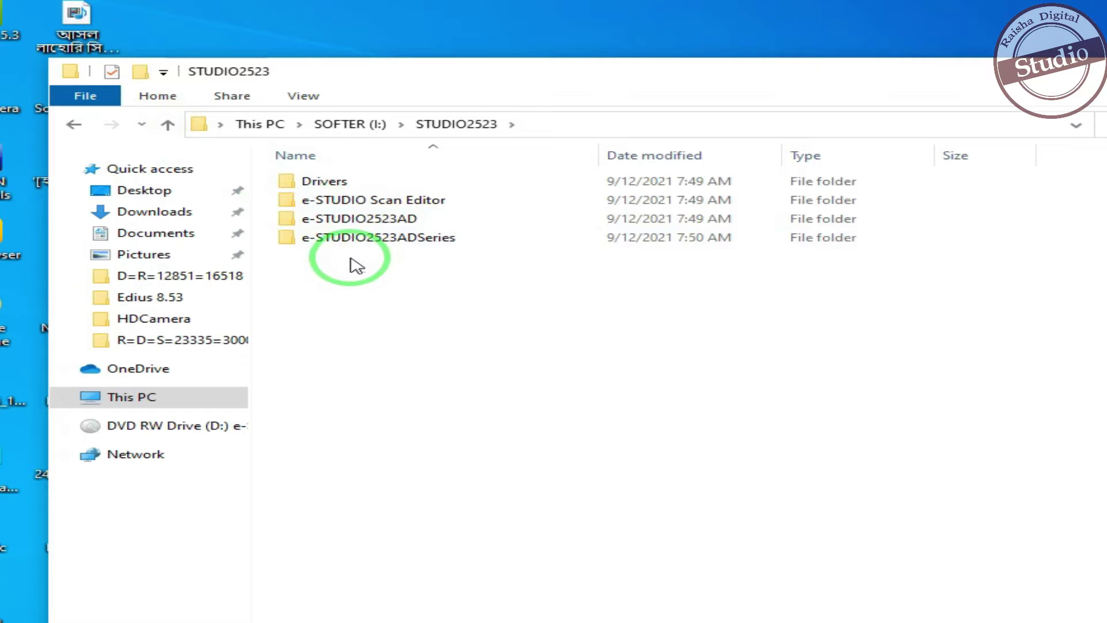
double_click(354, 221)
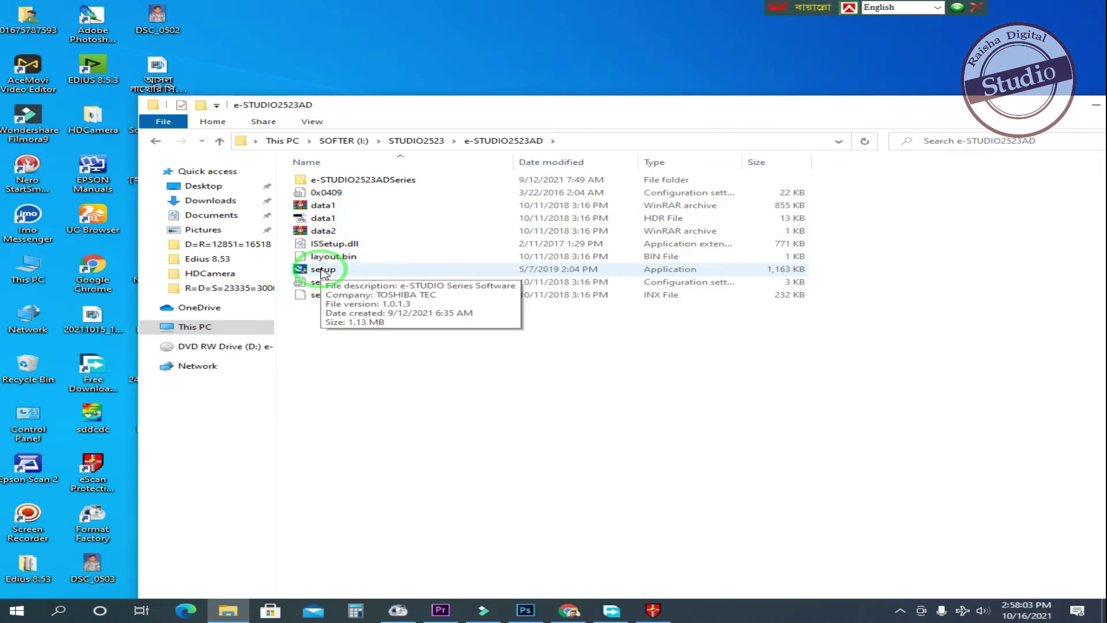
click(321, 270)
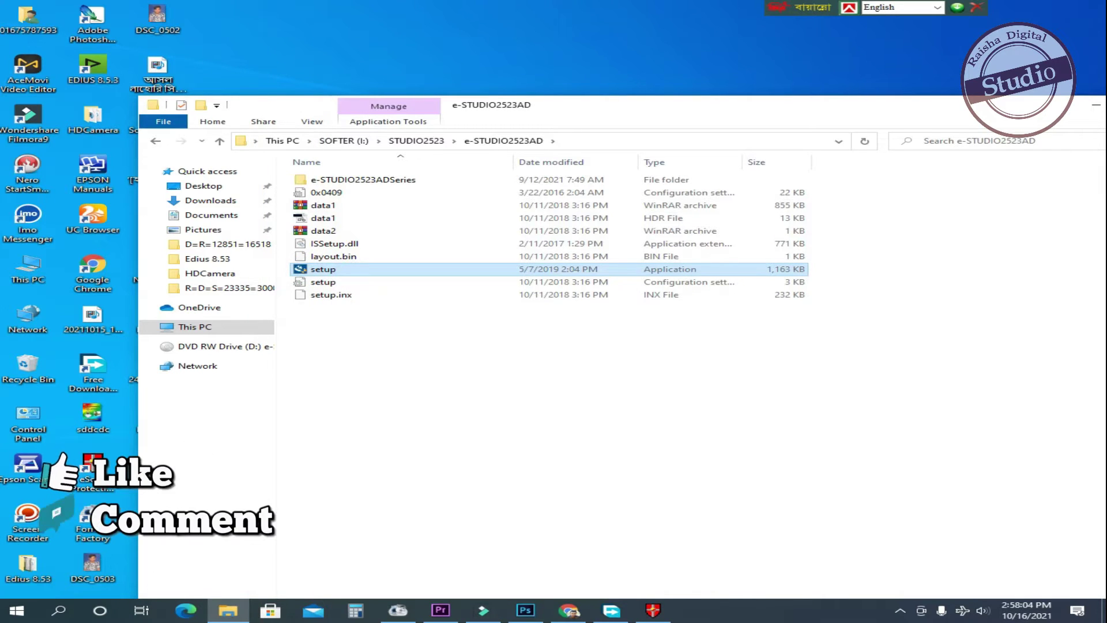
Step: Run the driver setup and accept the license agreement to reach the Printer Connection Type step
key(Return)
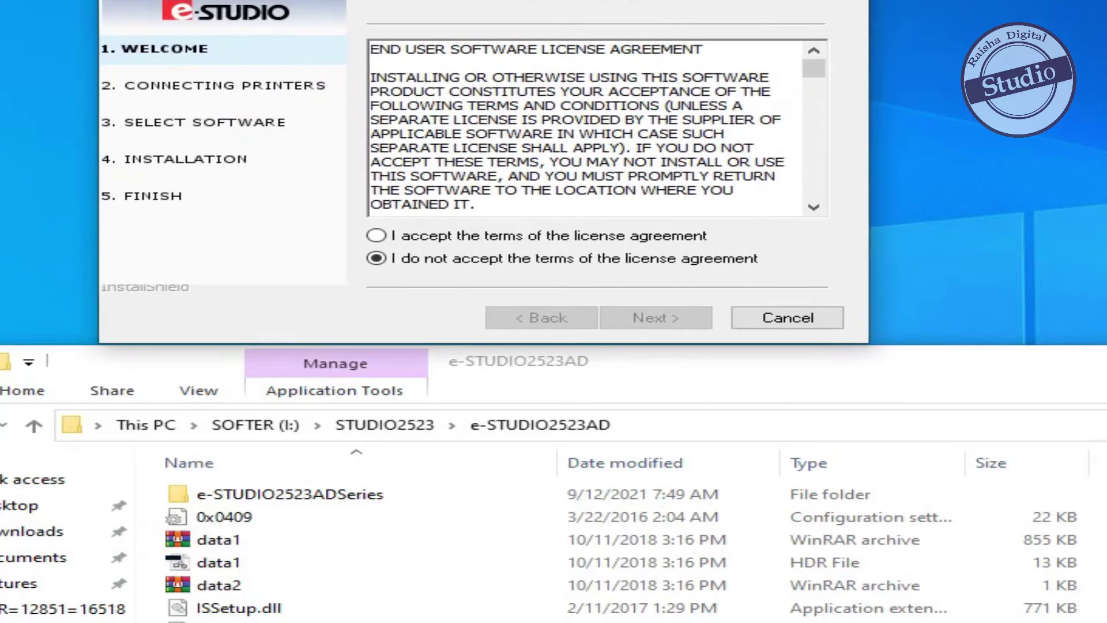
click(380, 238)
click(657, 318)
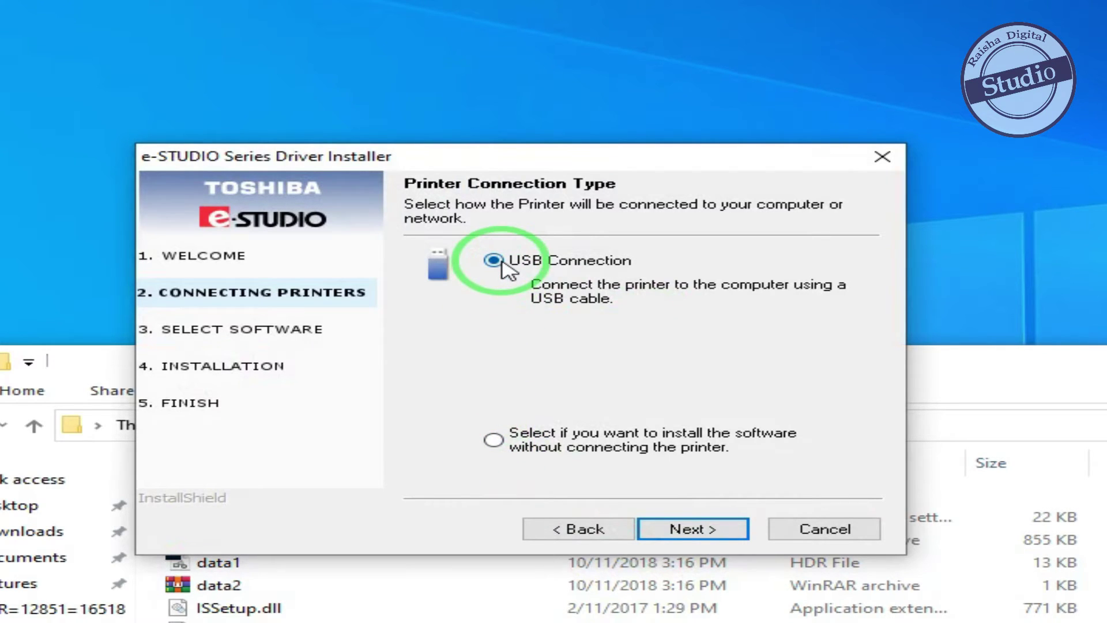
Step: Try USB detection, dismiss the 'printer is not found' errors, and go back to the connection type choice
click(694, 533)
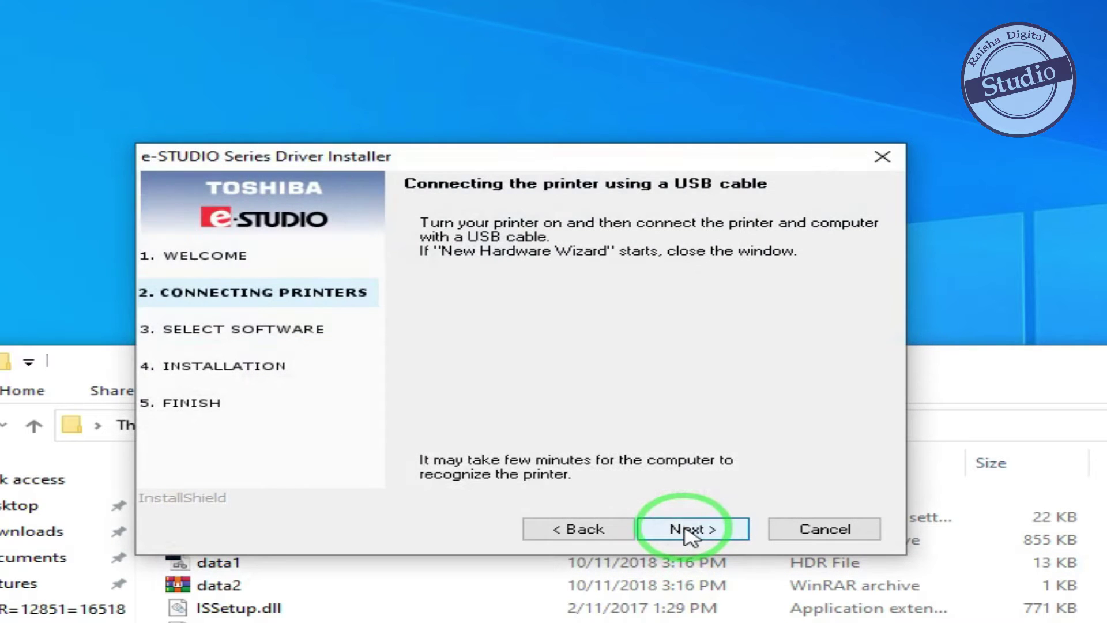
click(690, 531)
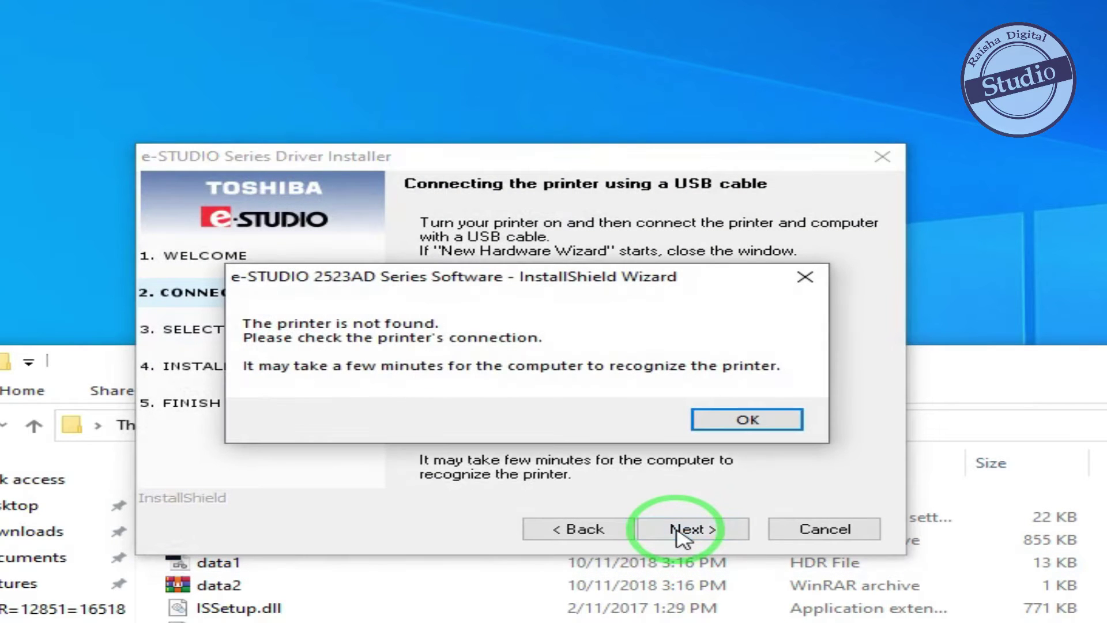
click(743, 420)
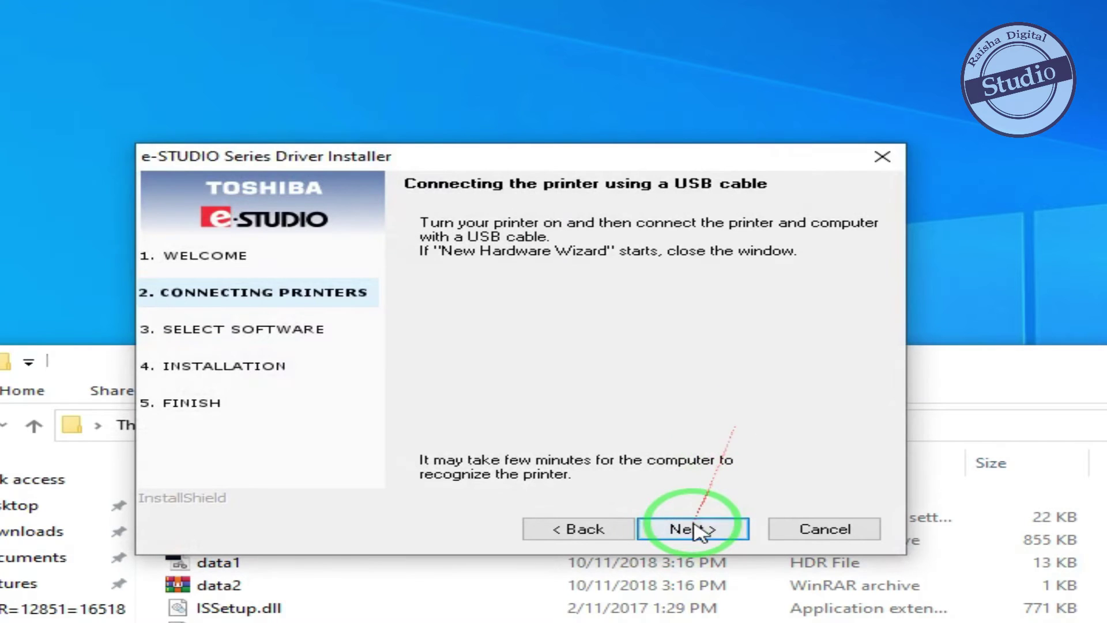
click(690, 528)
click(750, 424)
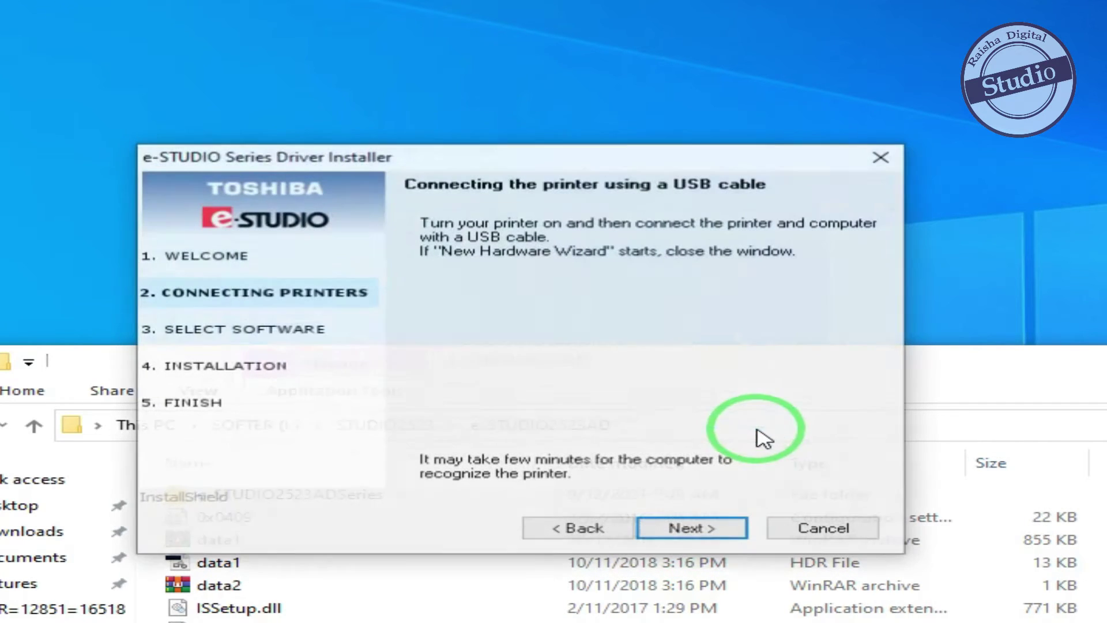
click(571, 529)
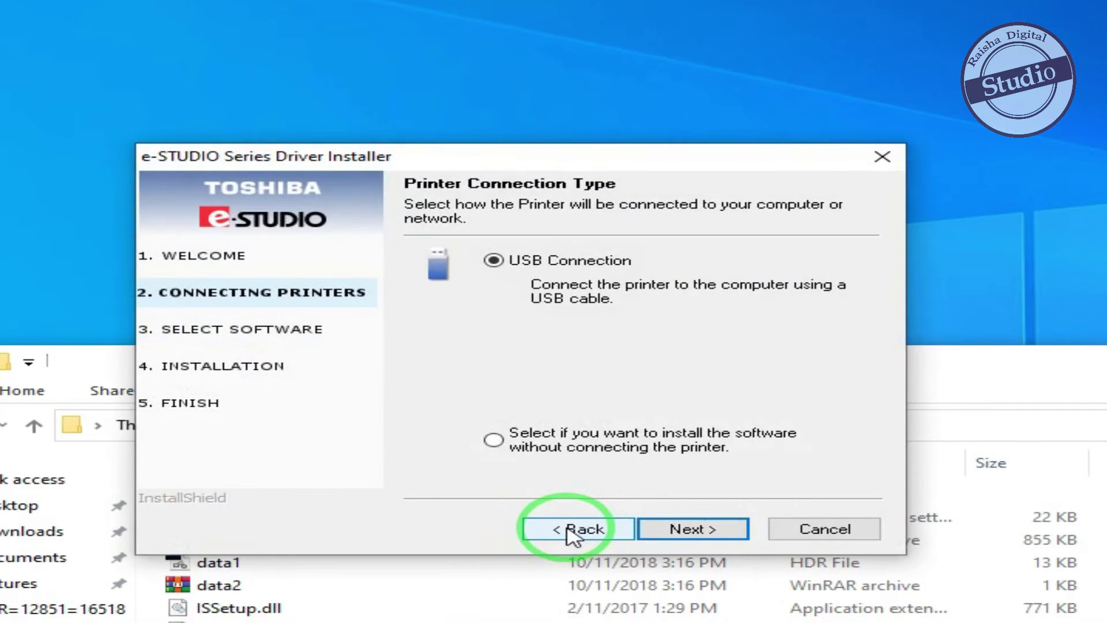
drag(663, 163, 682, 0)
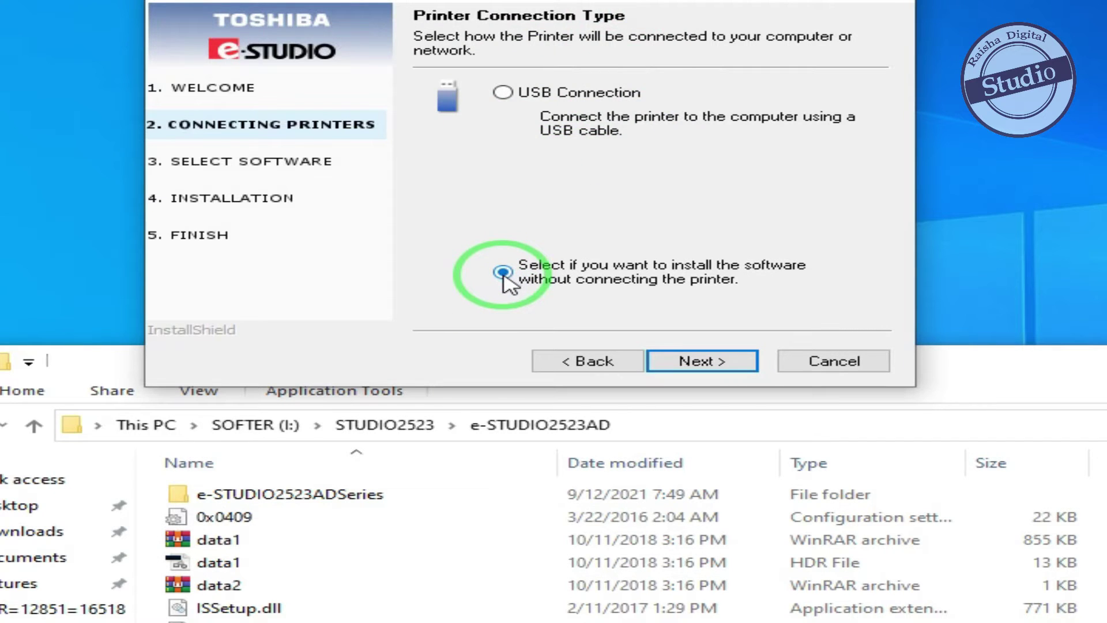
Step: Install the Scanner and GDI Printer drivers, approving the TOSHIBA device software in Windows Security
click(695, 360)
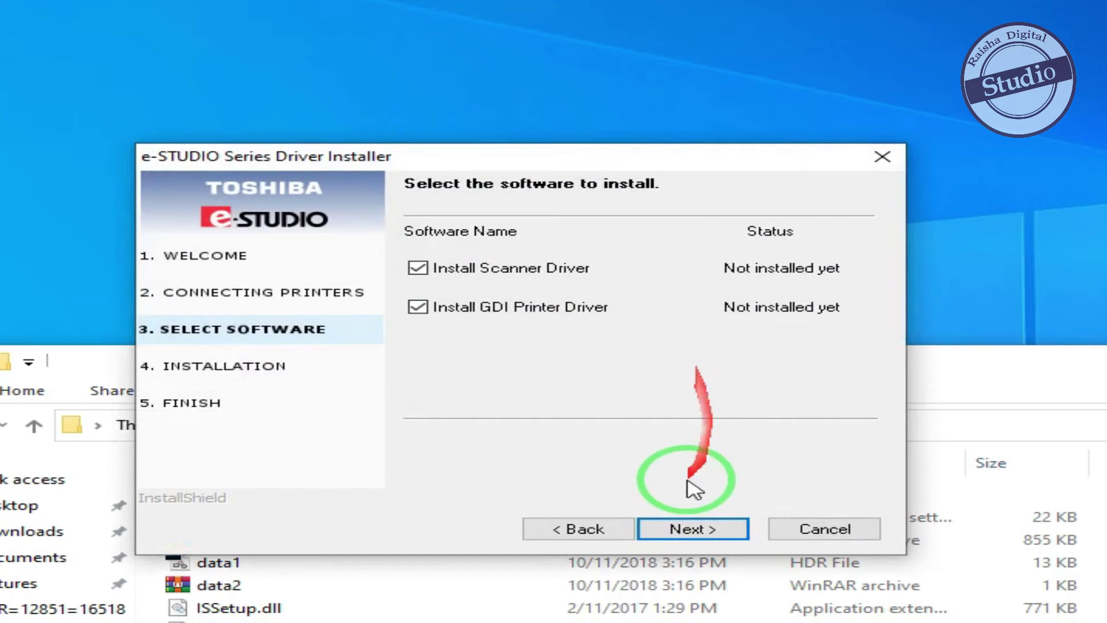
click(688, 531)
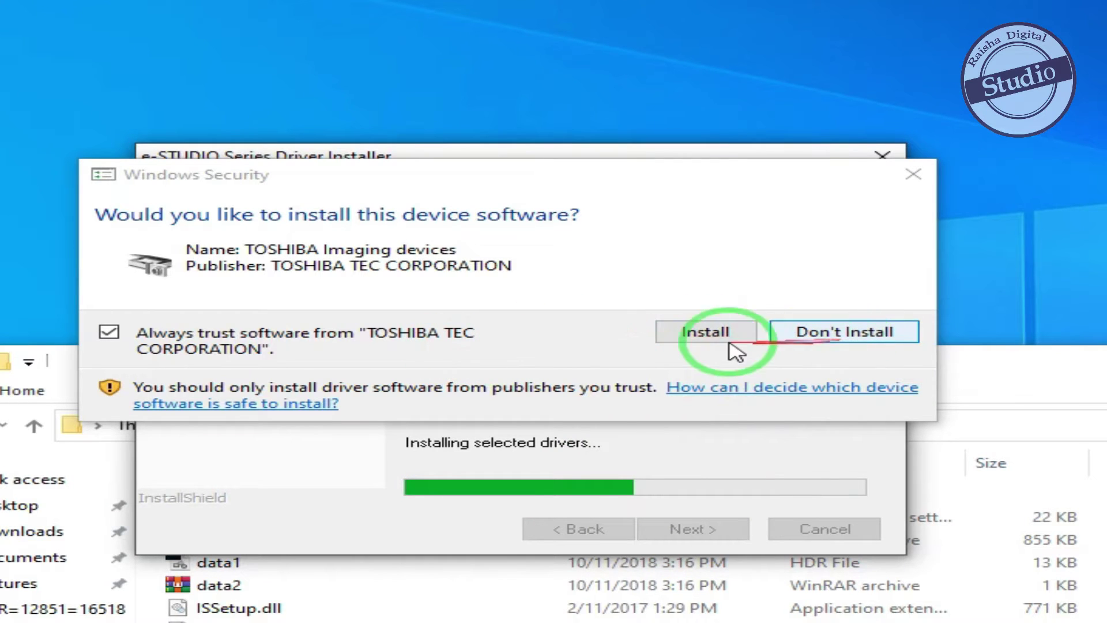
click(701, 337)
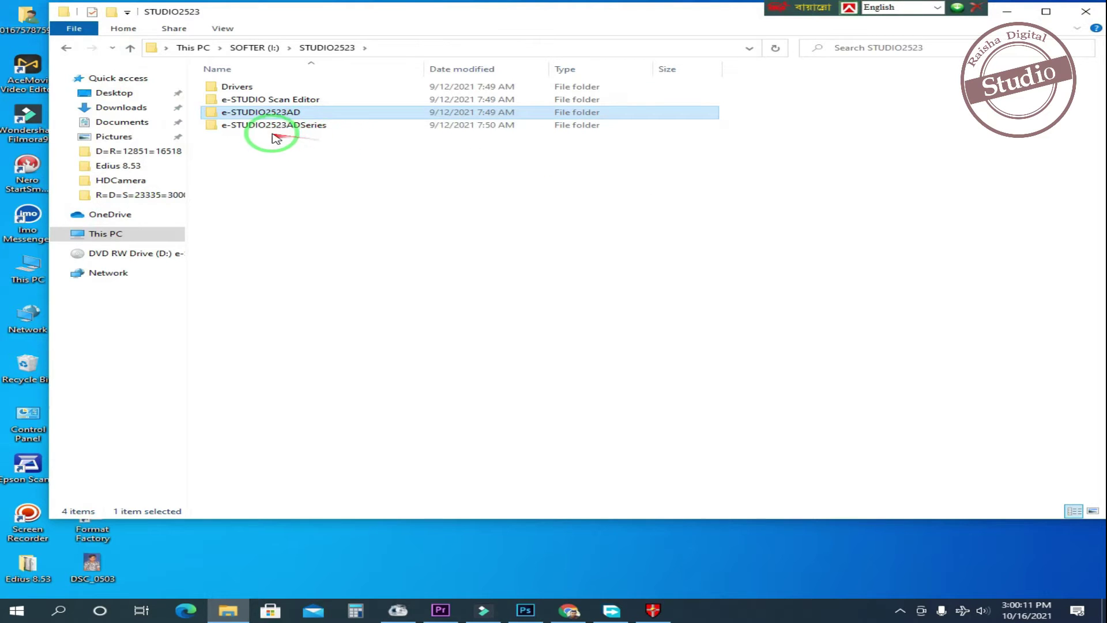
Step: Open the e-STUDIO Scan Editor folder, run eSScanSetup and confirm the setup language
double_click(277, 100)
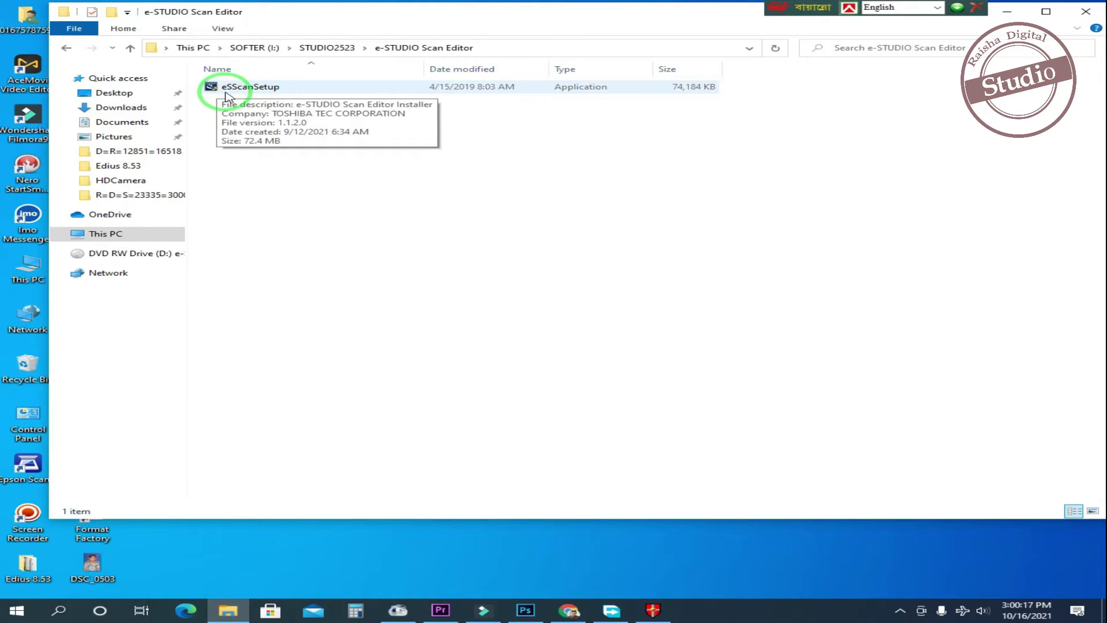
click(265, 91)
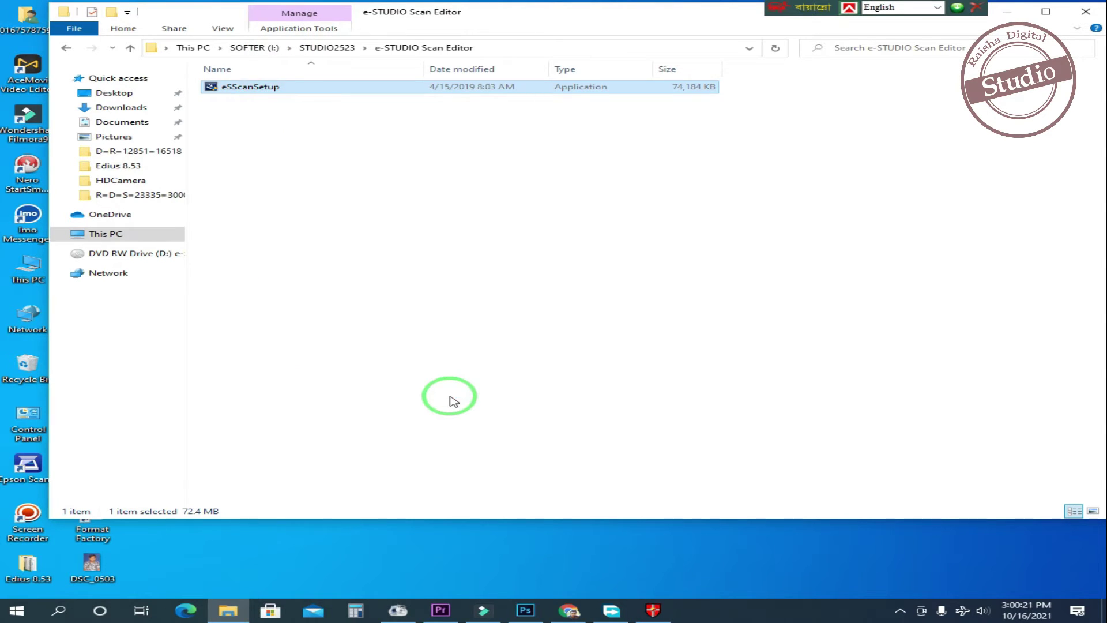
click(581, 330)
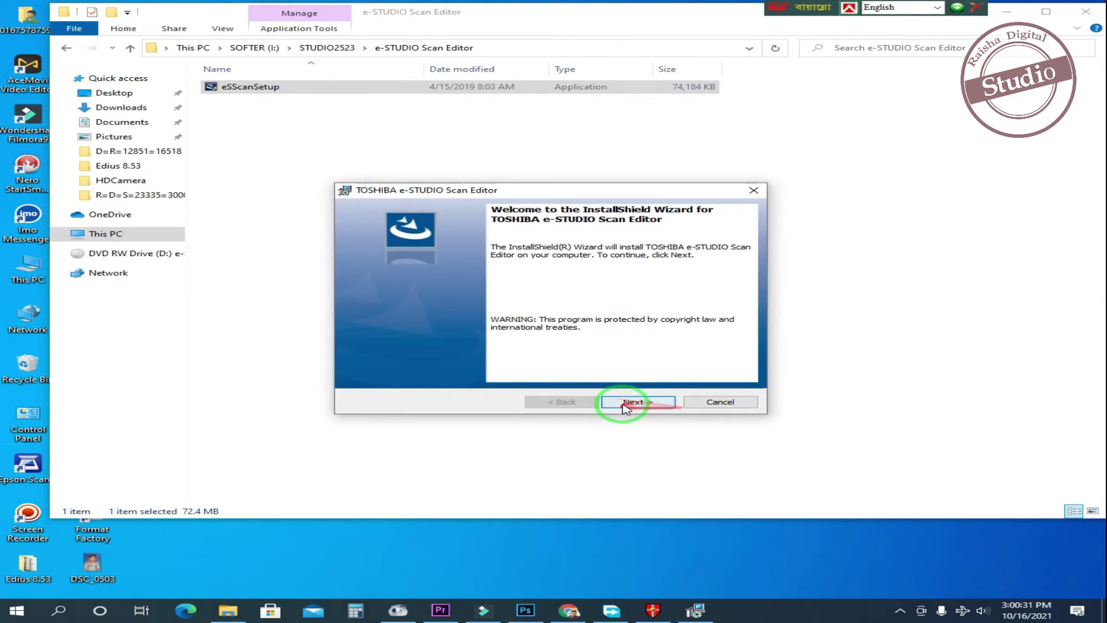
Step: Accept the license, install e-STUDIO Scan Editor through the wizard, then close the installer folder window
click(634, 404)
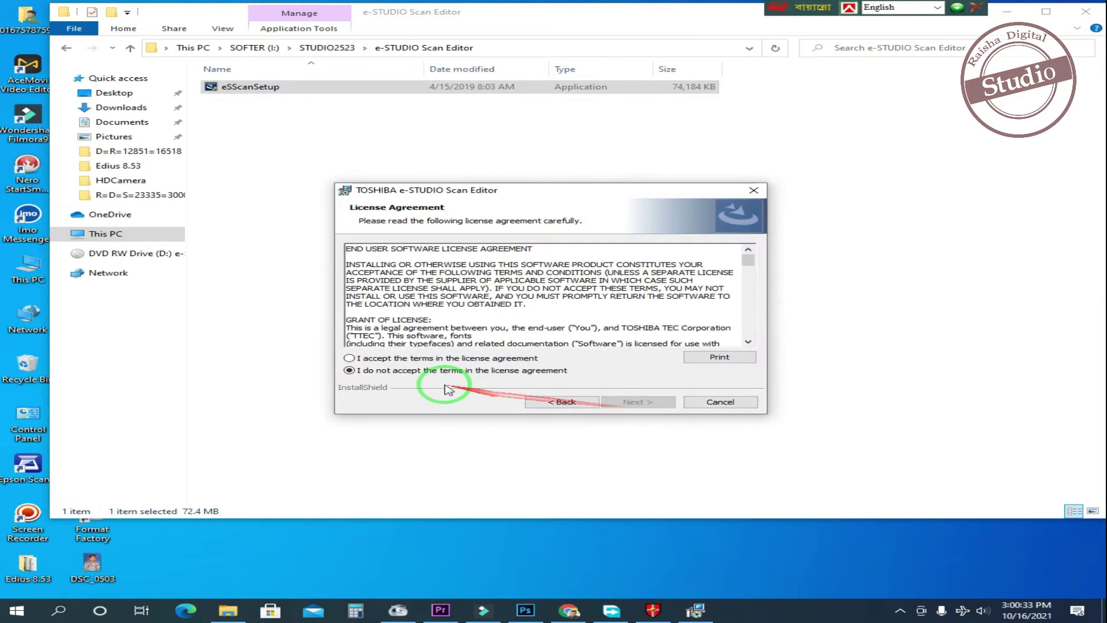
click(350, 359)
click(638, 403)
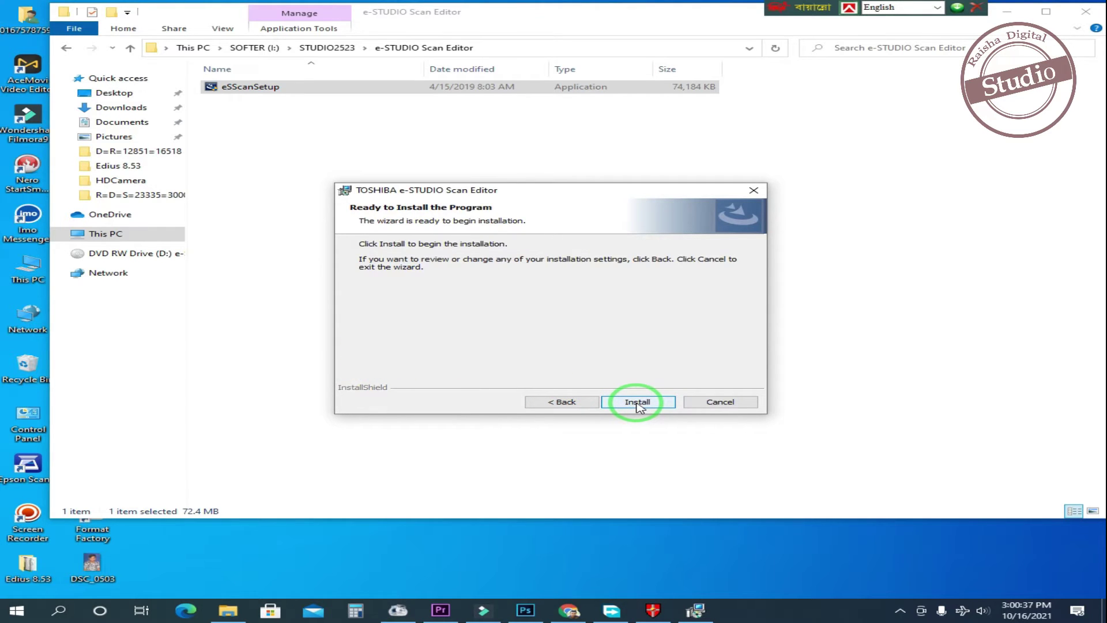
click(638, 404)
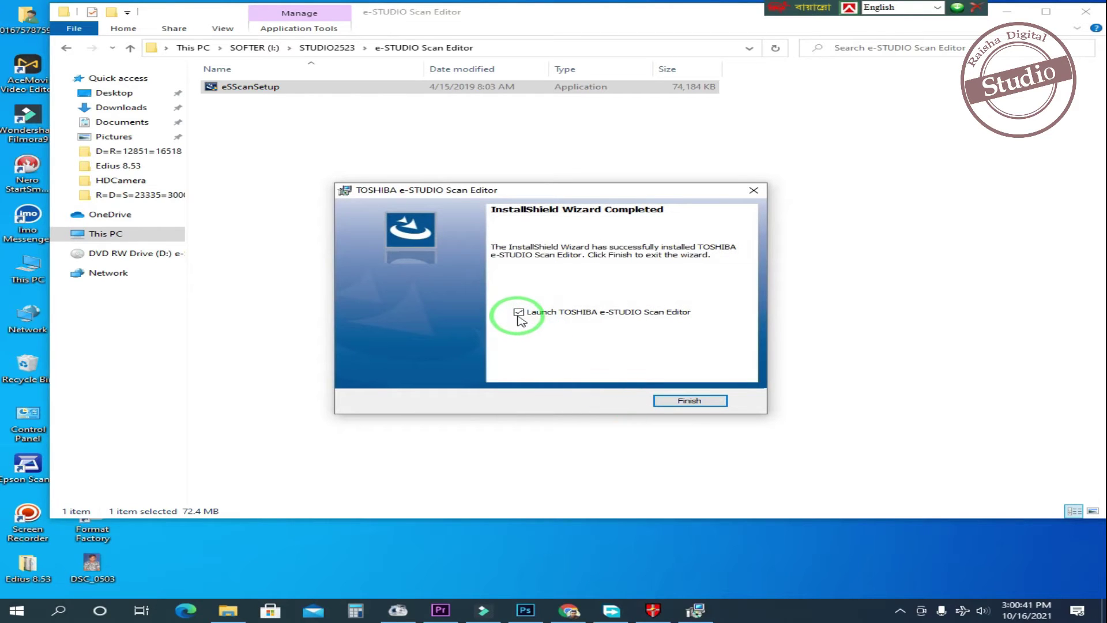
click(673, 403)
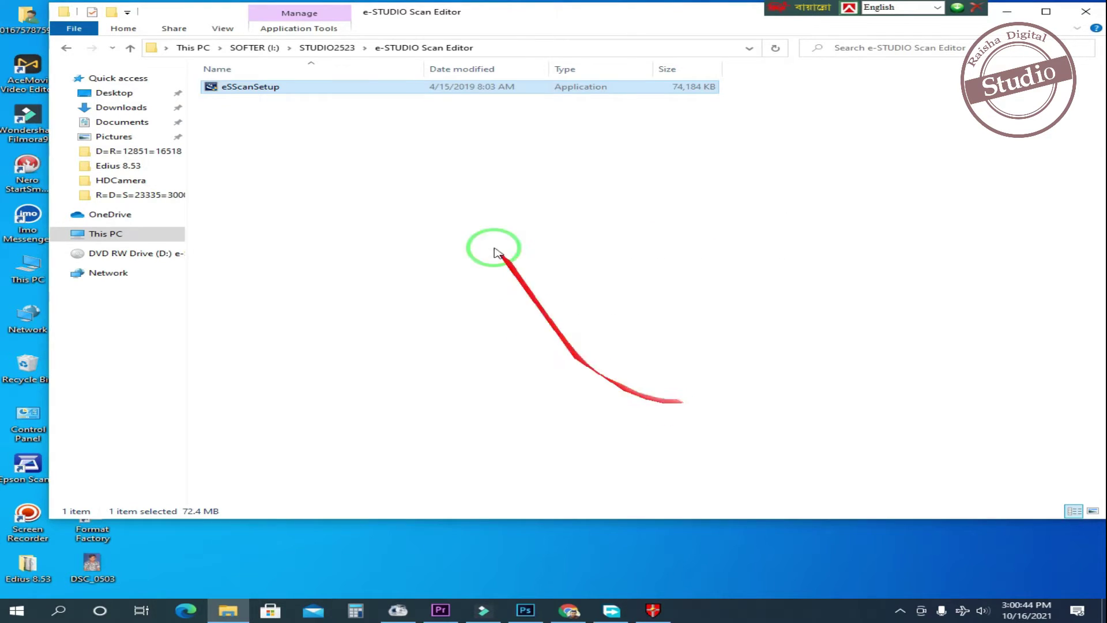
click(1086, 14)
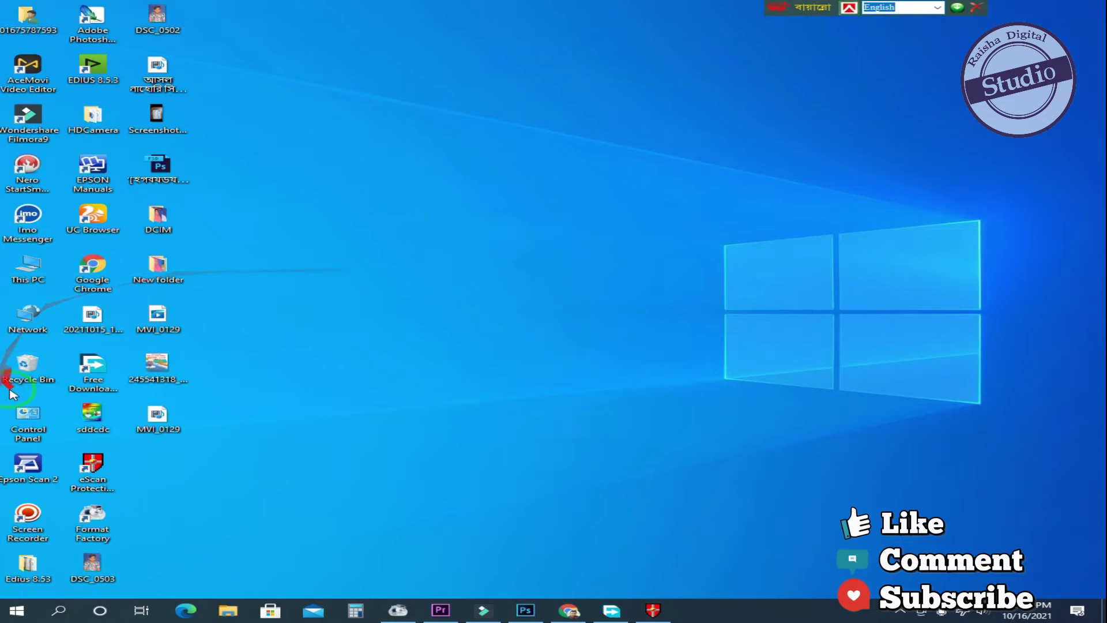
Step: Launch e-STUDIO Scan Editor from the Start menu's Recently added list
click(19, 613)
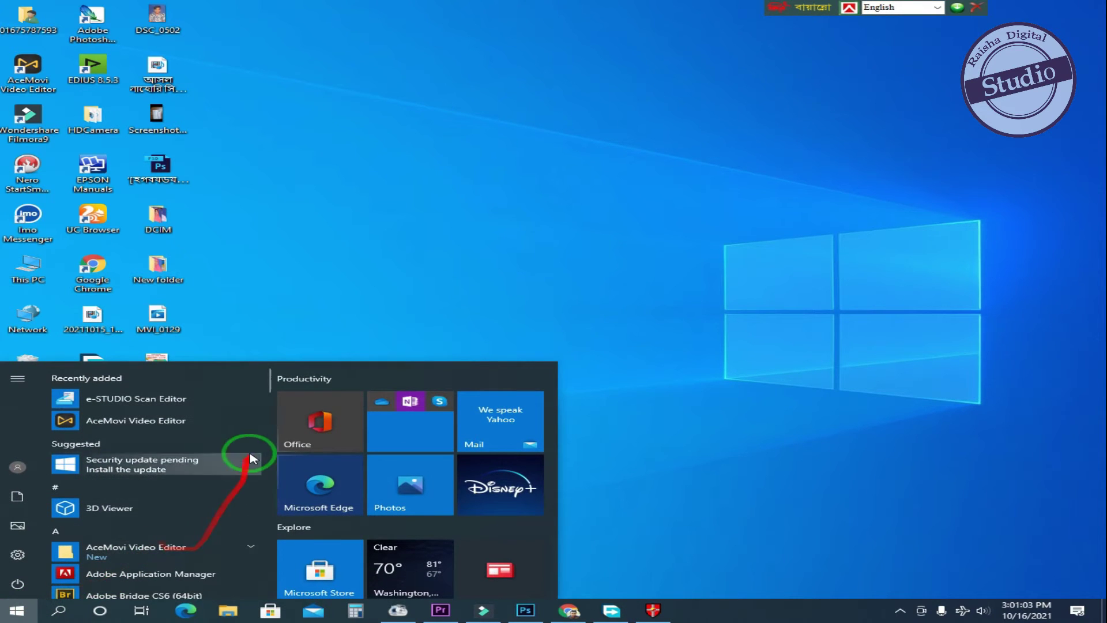
drag(272, 383, 270, 469)
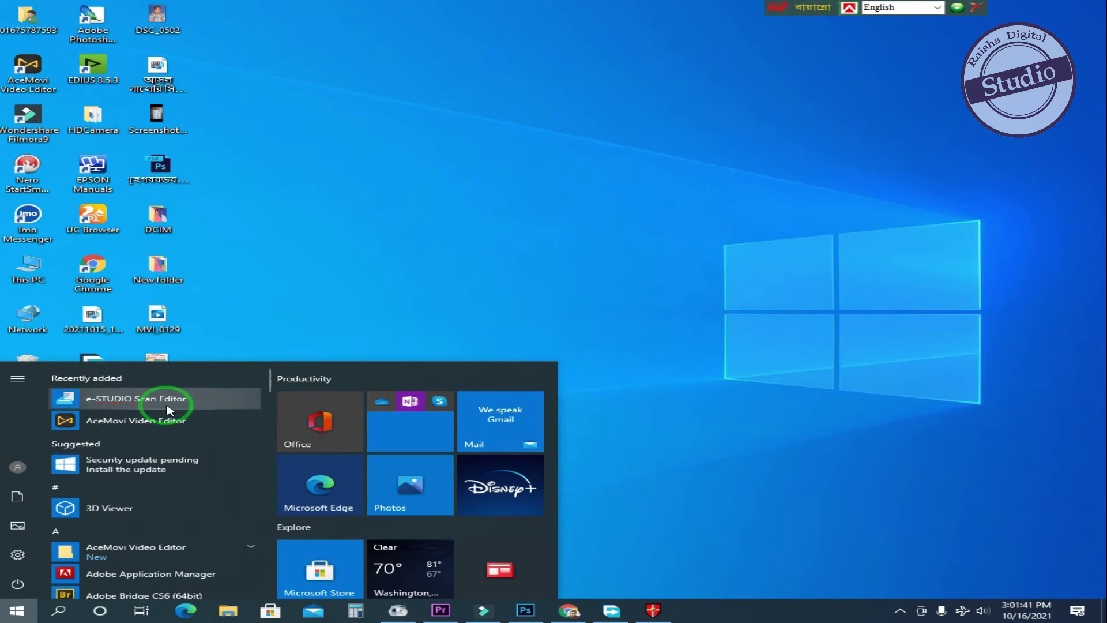
click(164, 404)
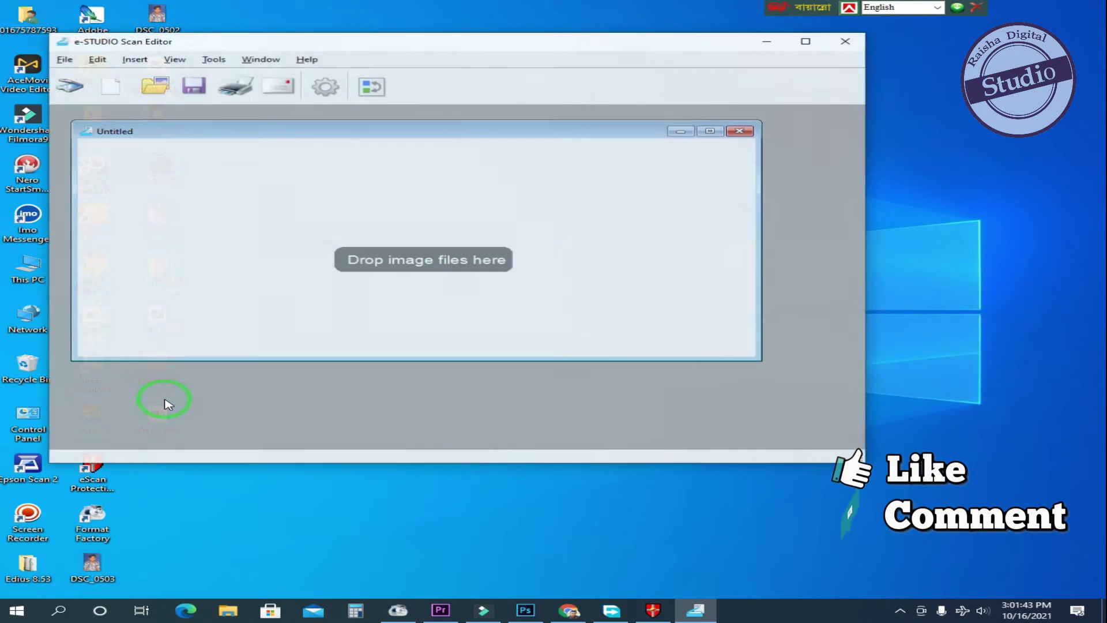
drag(484, 44, 593, 95)
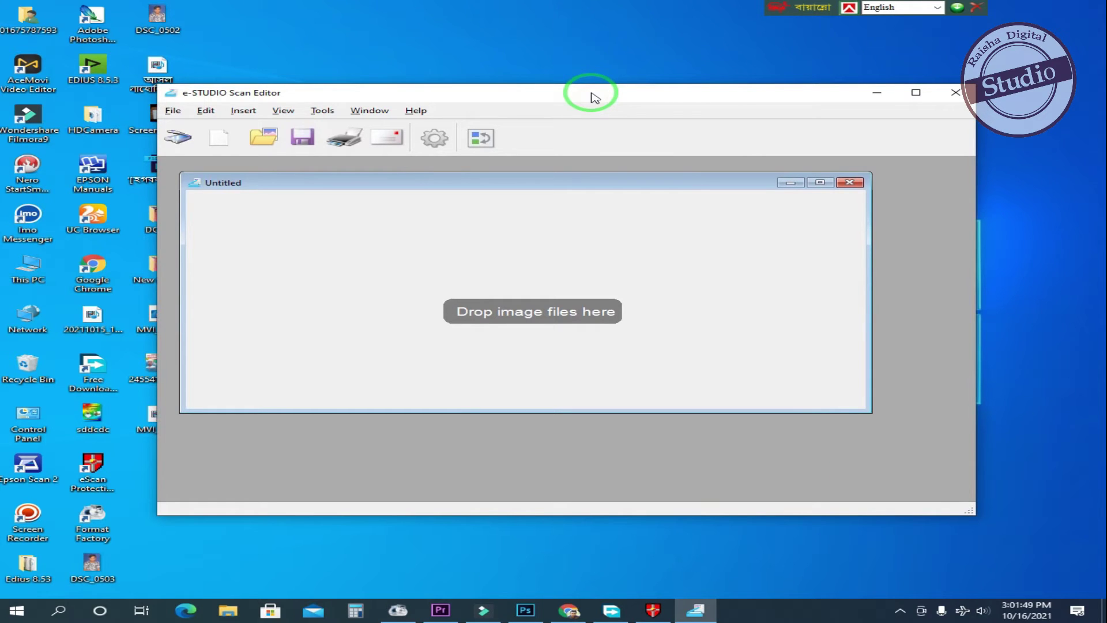
click(181, 140)
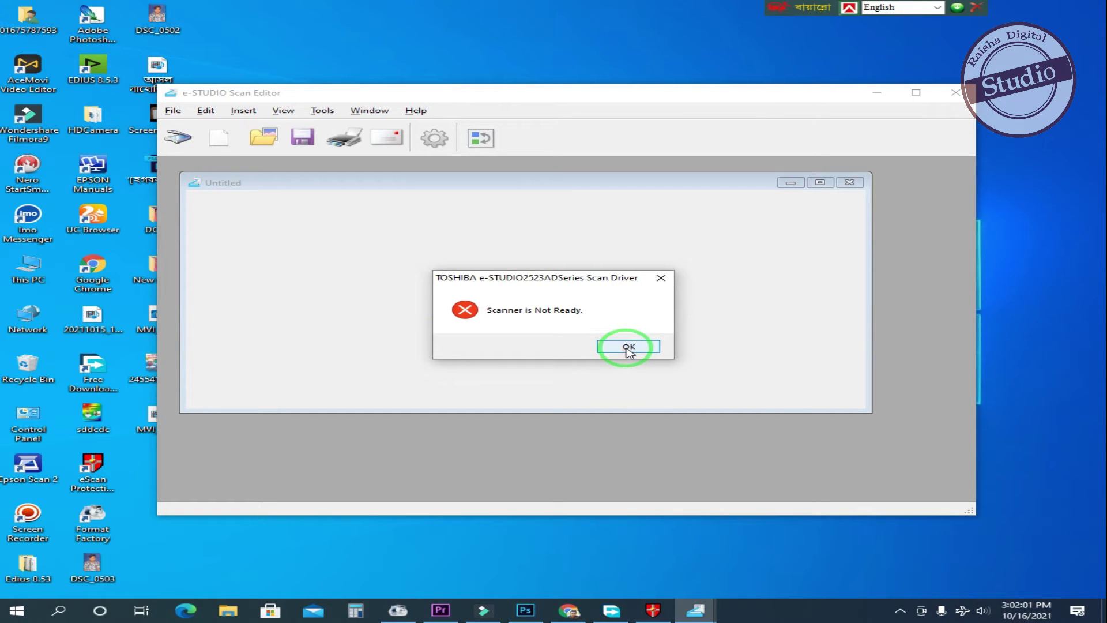
click(627, 348)
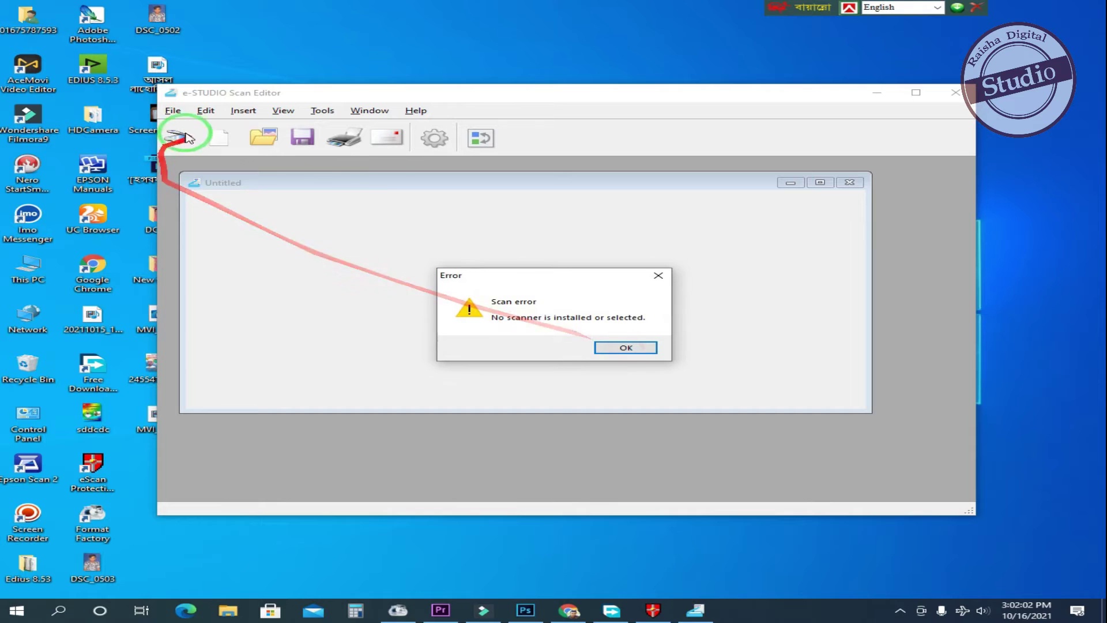
click(625, 346)
click(173, 111)
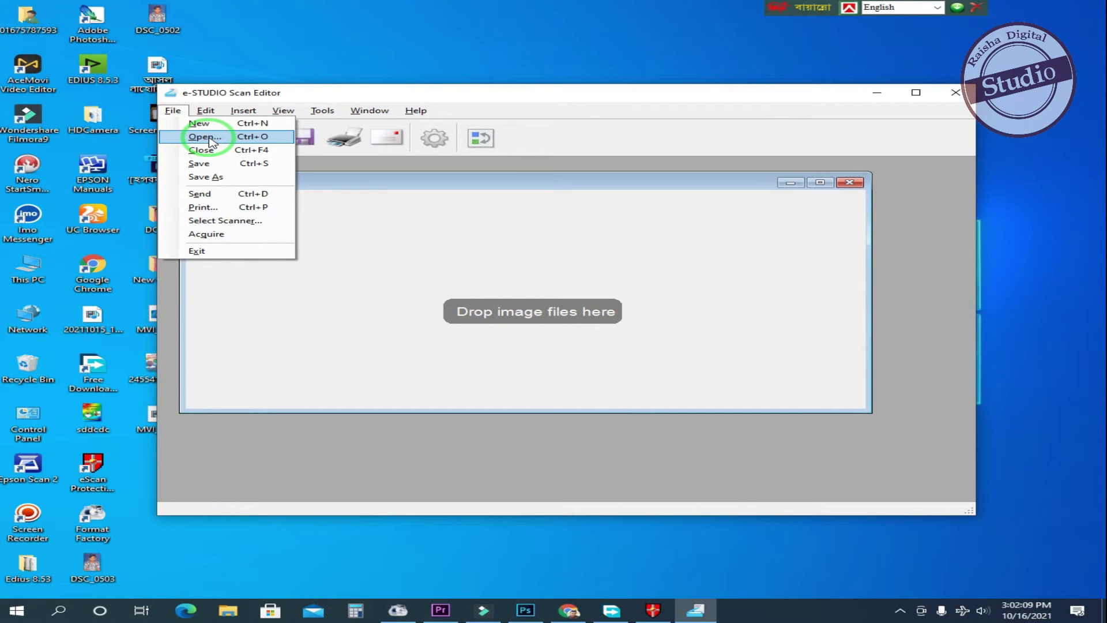
Step: Cancel the open-file dialog and close the empty Untitled document
click(249, 137)
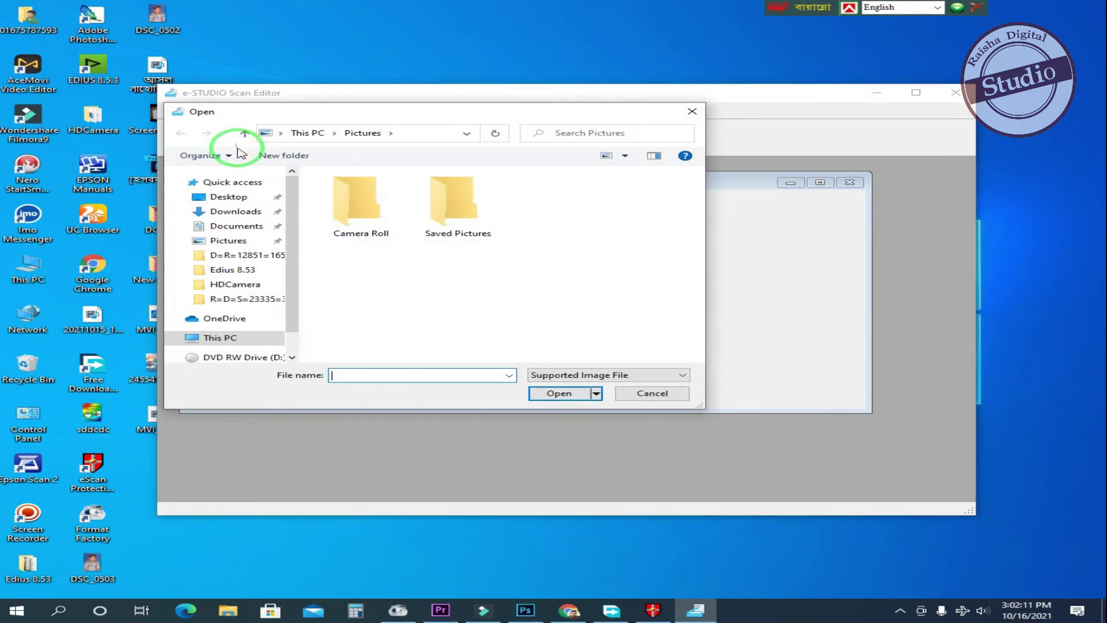
click(694, 112)
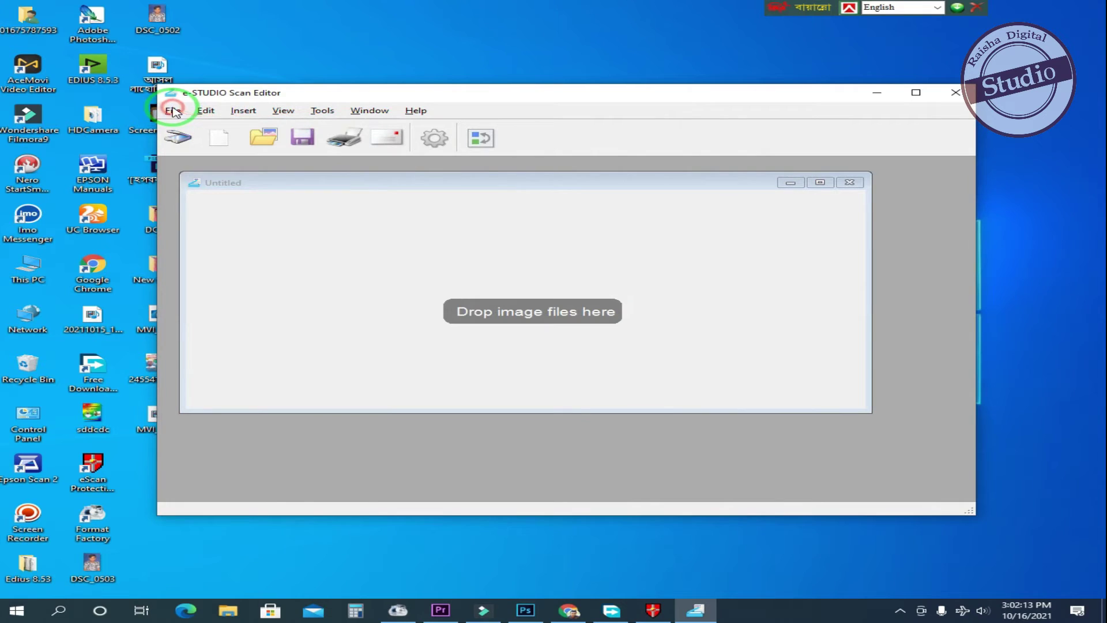
key(ctrl+F4)
right_click(346, 40)
key(Escape)
click(172, 114)
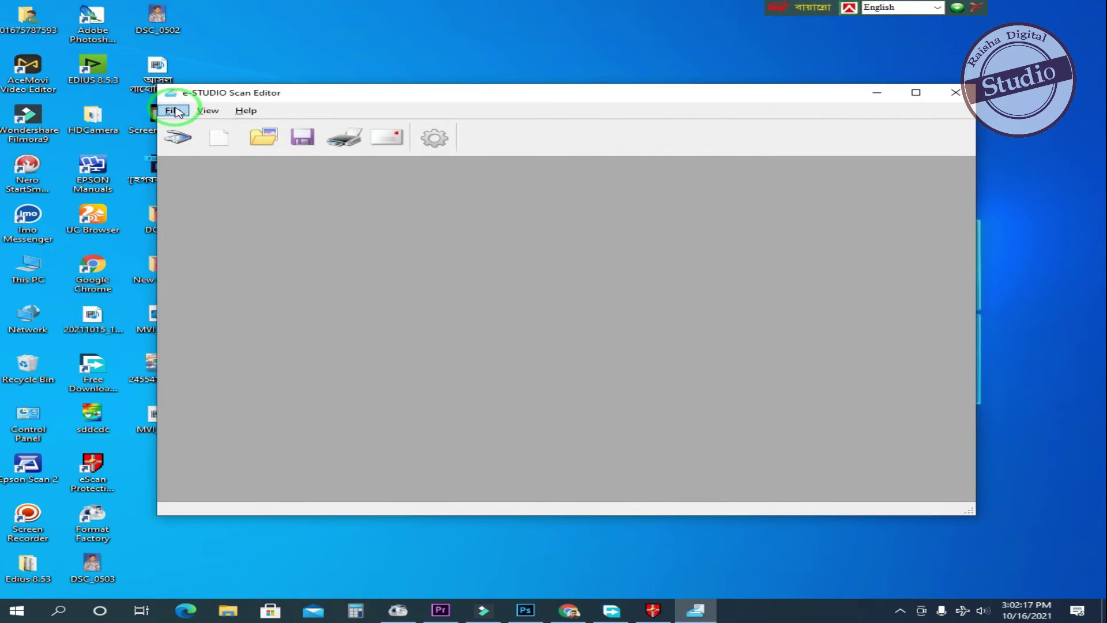
Step: Choose the e-STUDIO2523ADSeries Scan Driver 1.9 as the scanner via File > Select Scanner
click(174, 111)
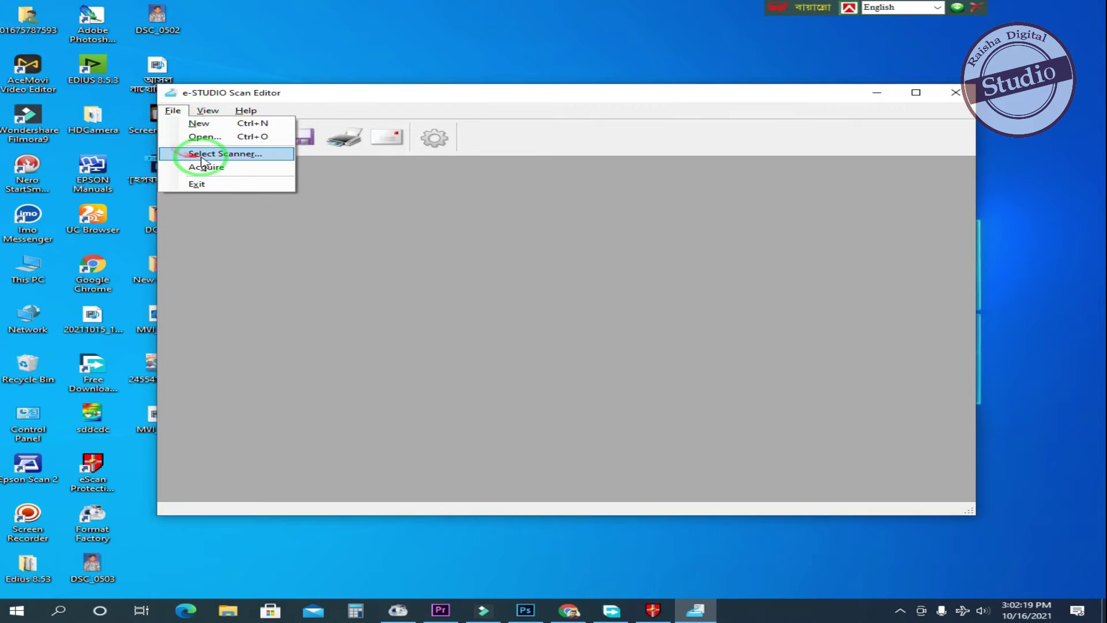
click(230, 155)
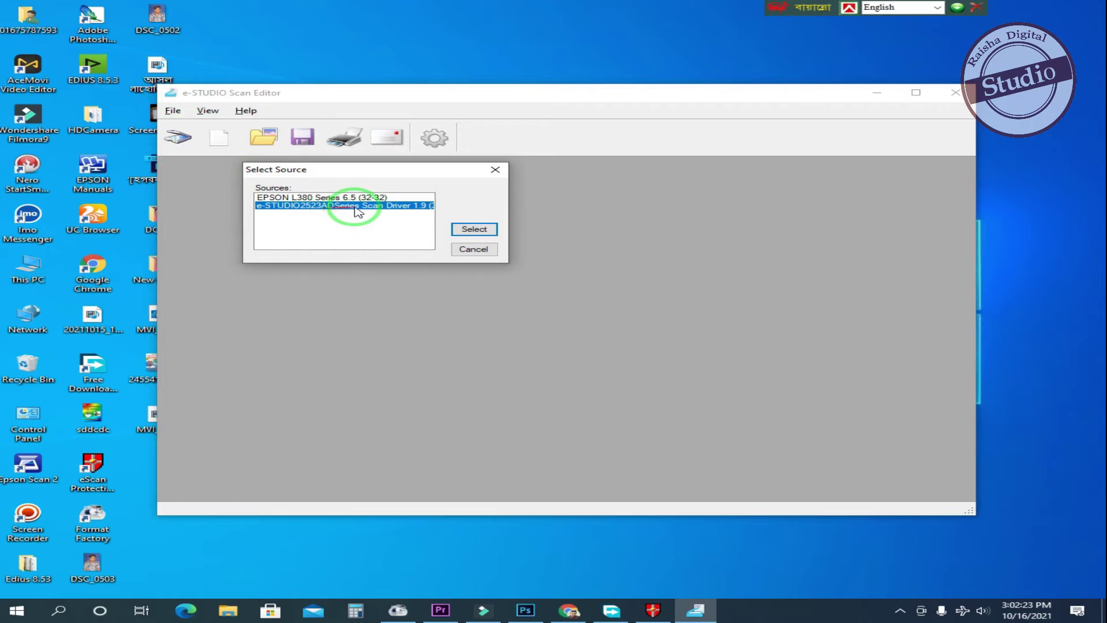
click(472, 230)
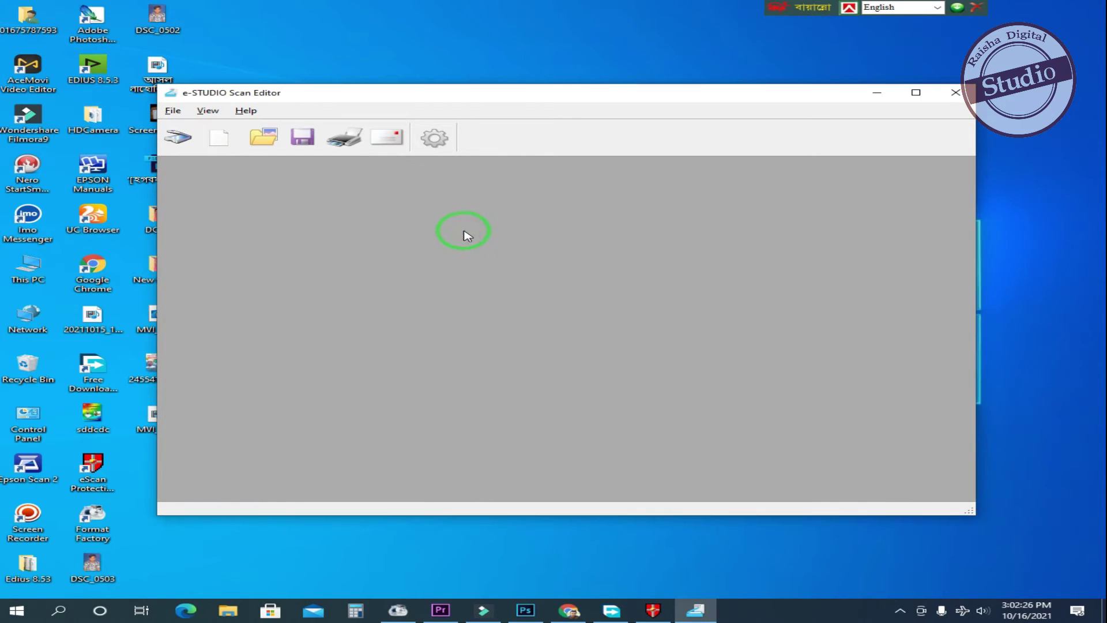
click(214, 139)
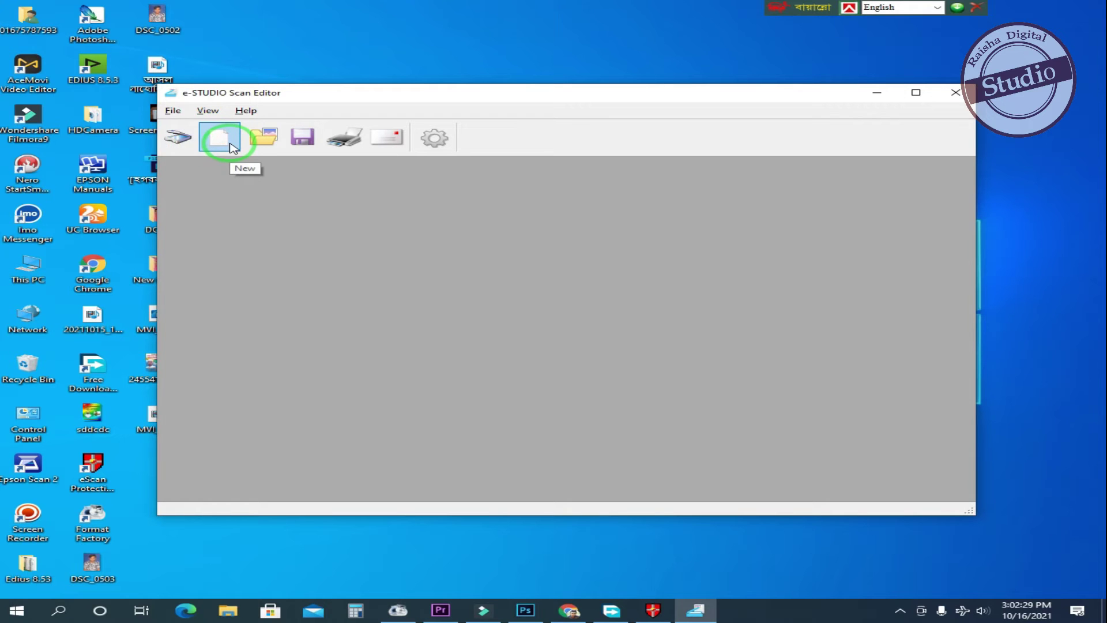
click(175, 141)
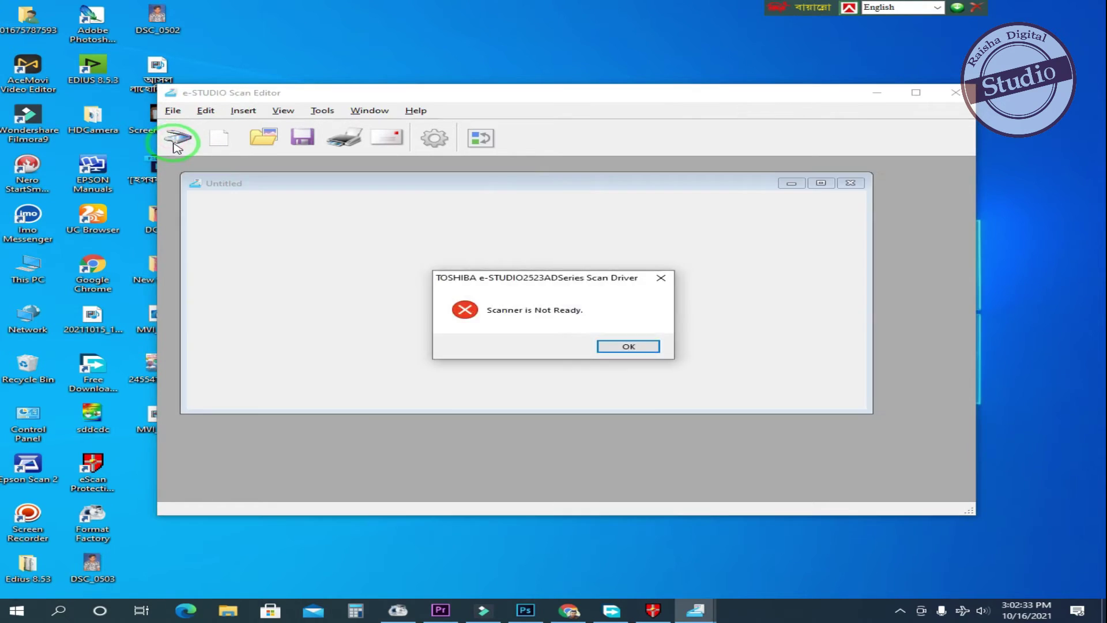
click(613, 349)
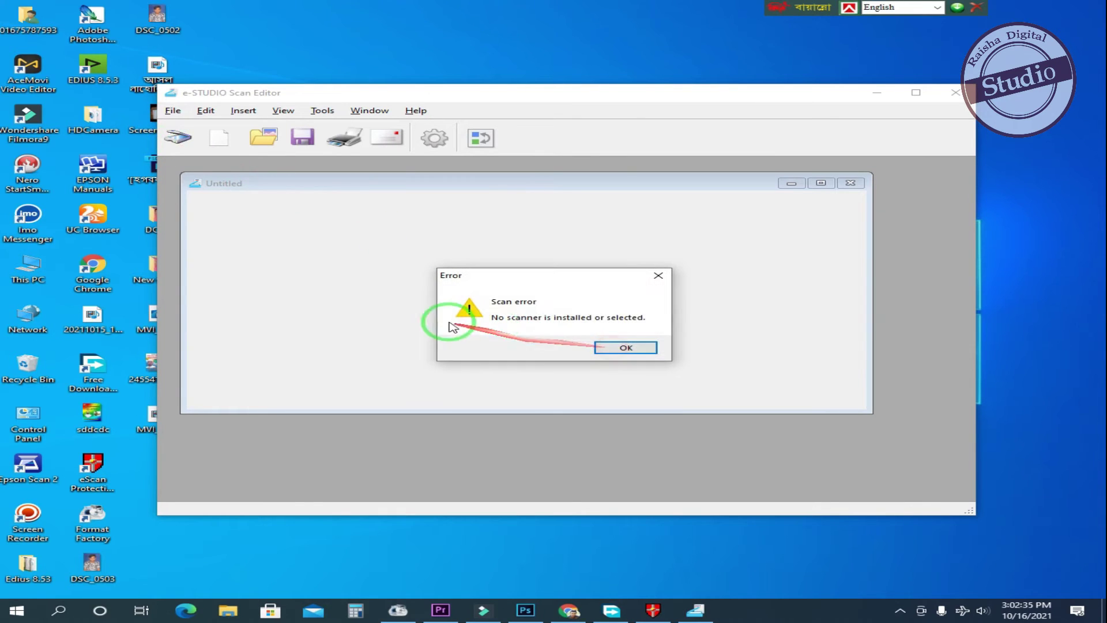
click(626, 348)
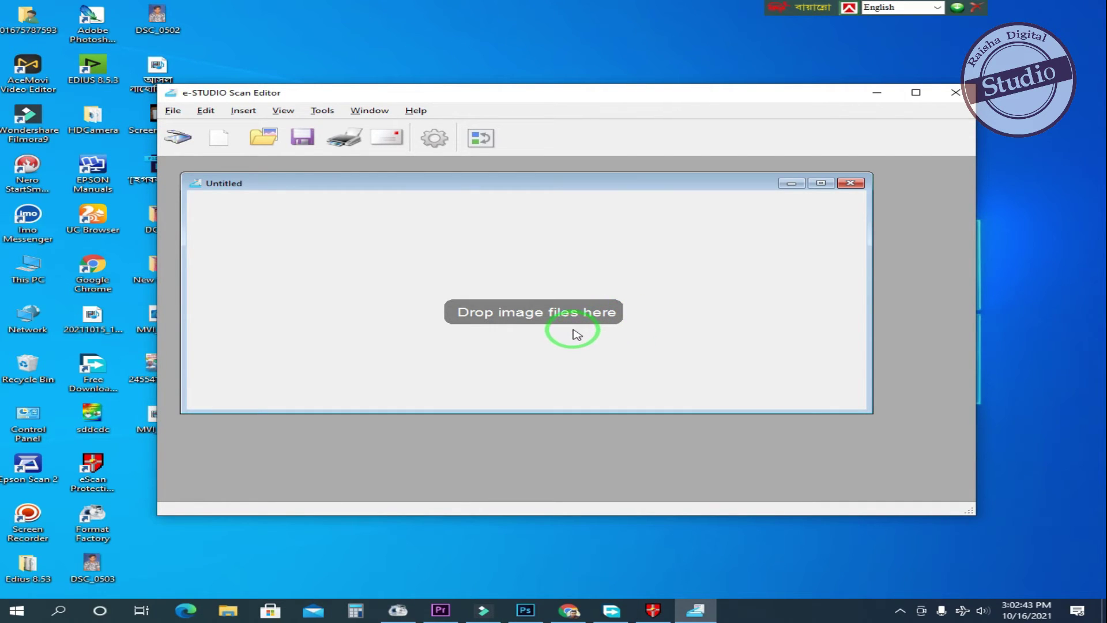
click(852, 184)
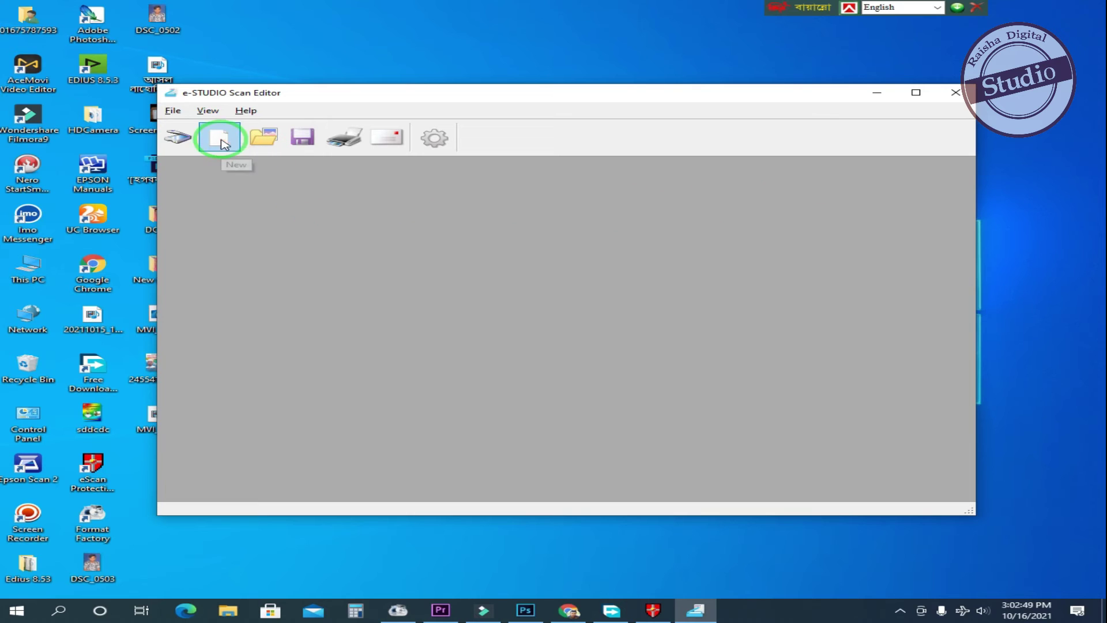
click(172, 112)
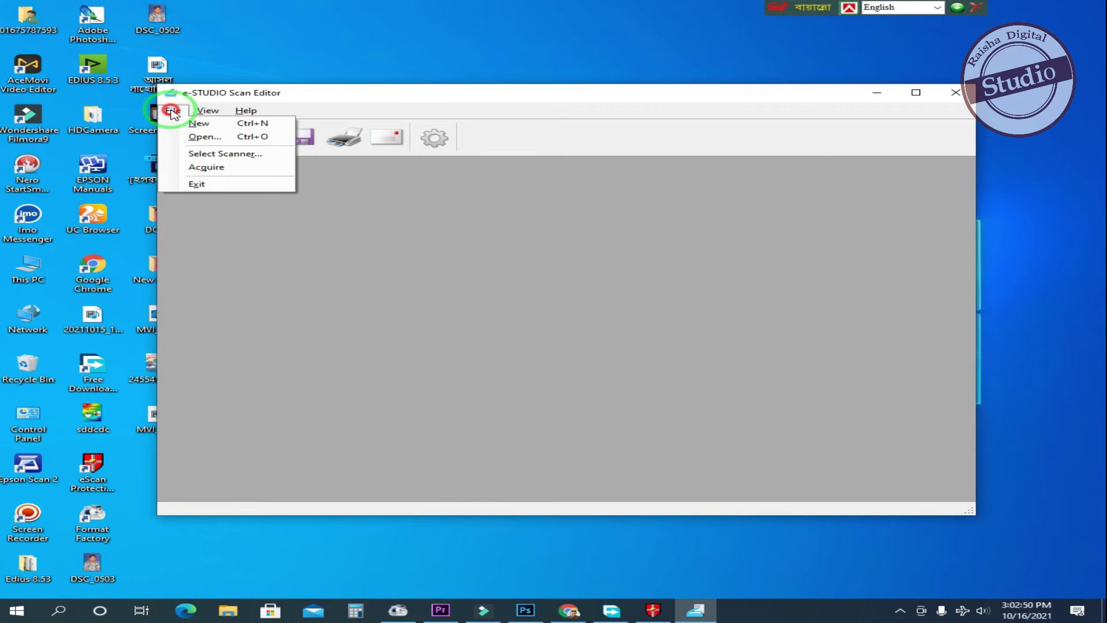
click(230, 154)
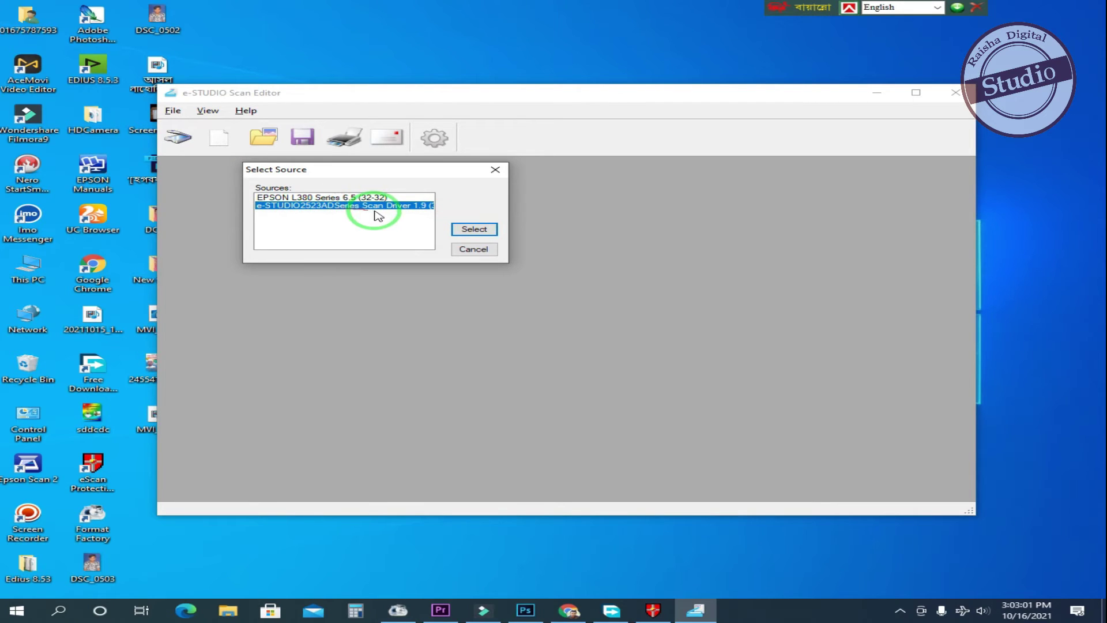
click(471, 230)
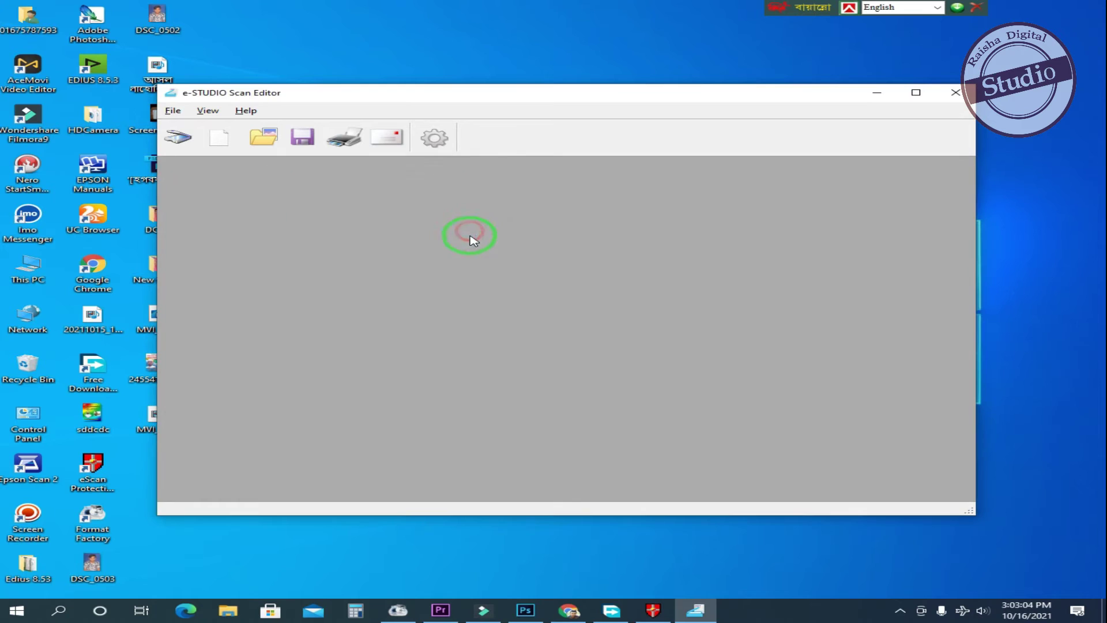
Step: Open the e-STUDIO2523AD scan driver and pre-scan the certificate at 300dpi, Color, LT, Platen Scan
click(178, 141)
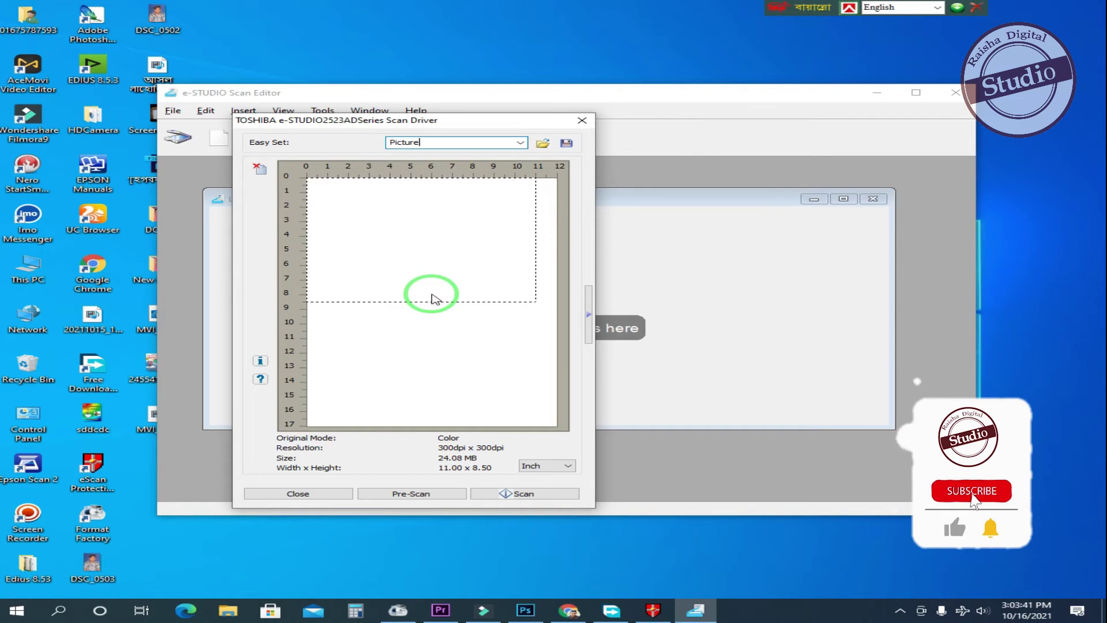
click(397, 493)
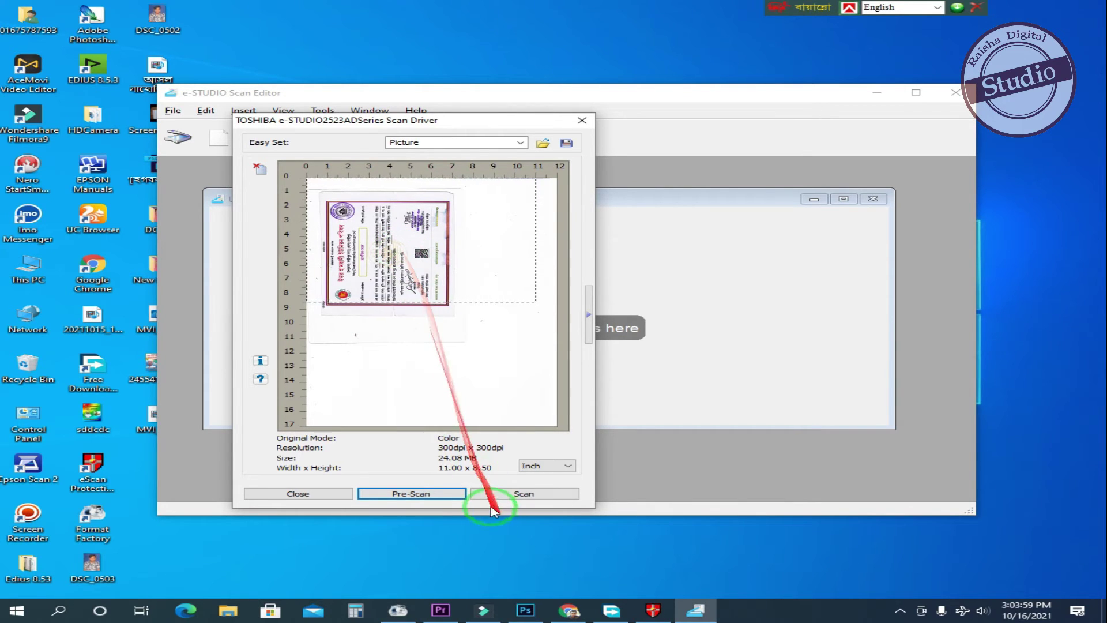
click(589, 315)
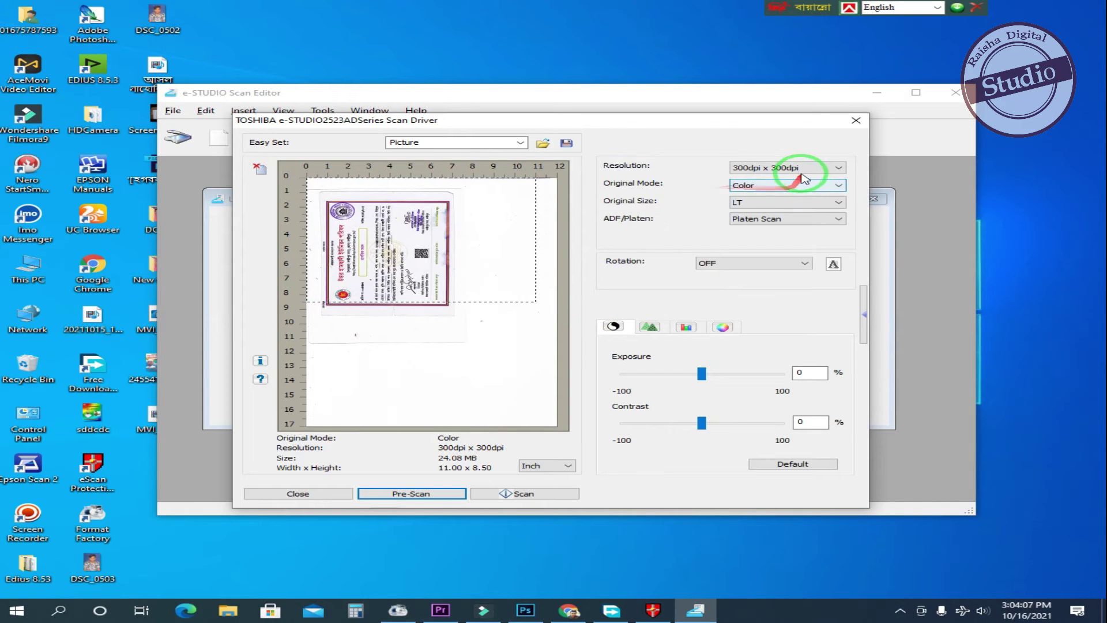
Step: Keep 300dpi resolution and Color mode, and change Original Size to A4-R
click(776, 168)
click(776, 168)
click(791, 168)
click(749, 188)
click(779, 185)
click(763, 220)
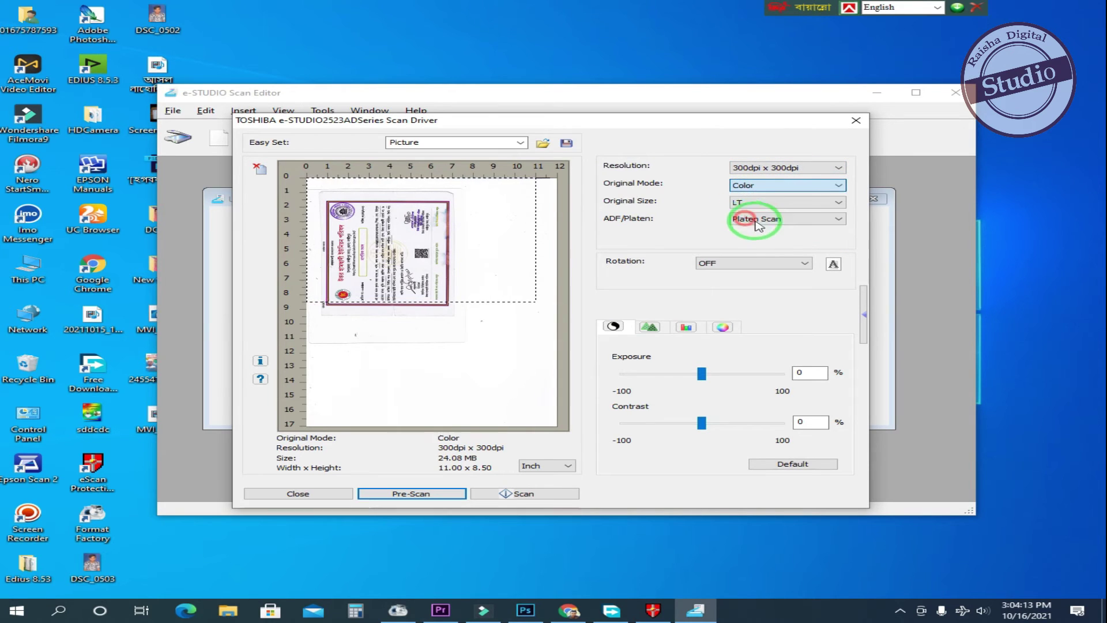
click(765, 202)
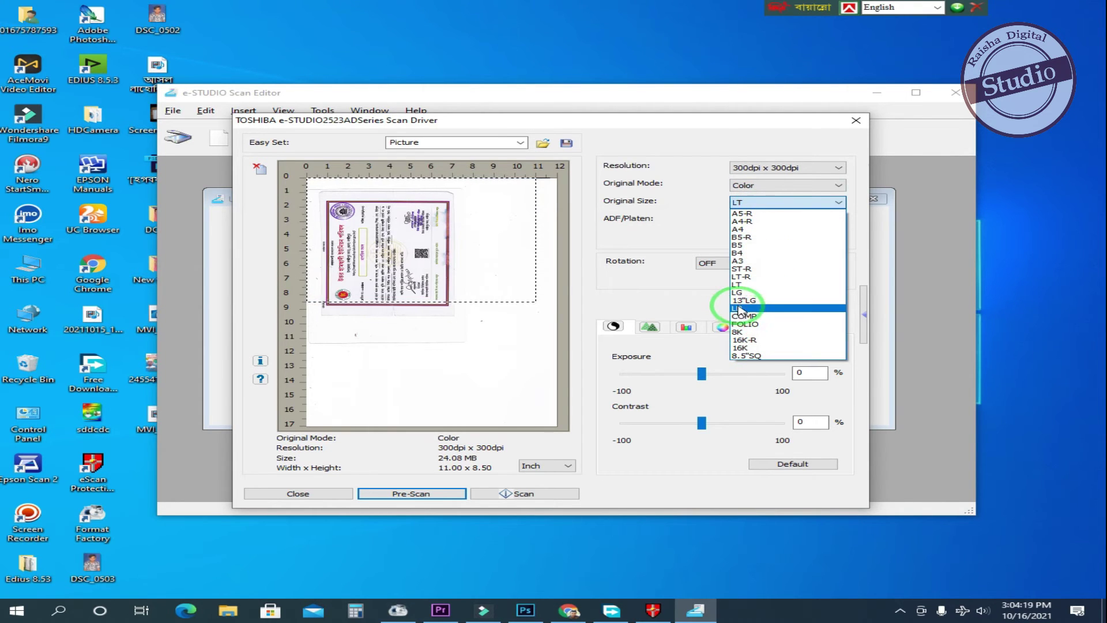
click(748, 223)
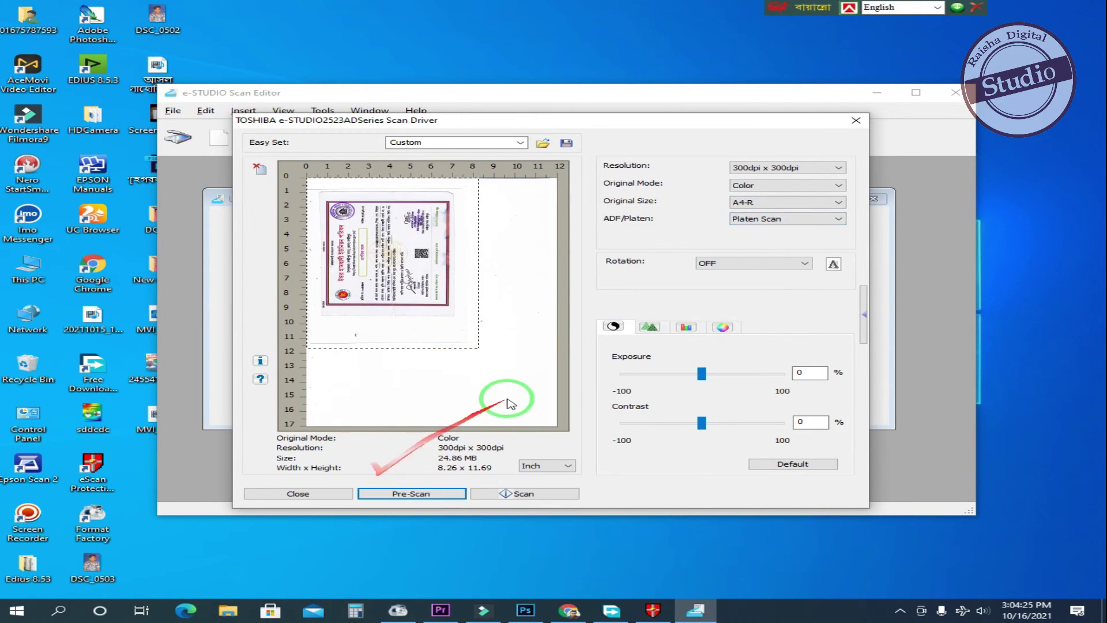
Step: Re-run the pre-scan at A4-R, raise exposure to 1 and scan the certificate
click(401, 495)
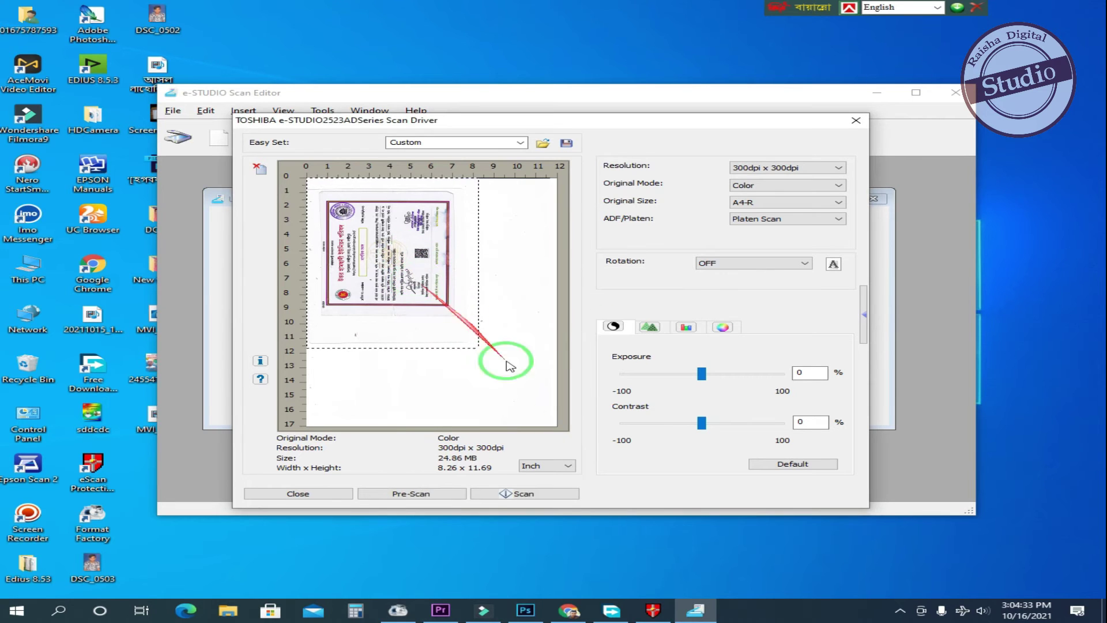
drag(701, 374, 705, 375)
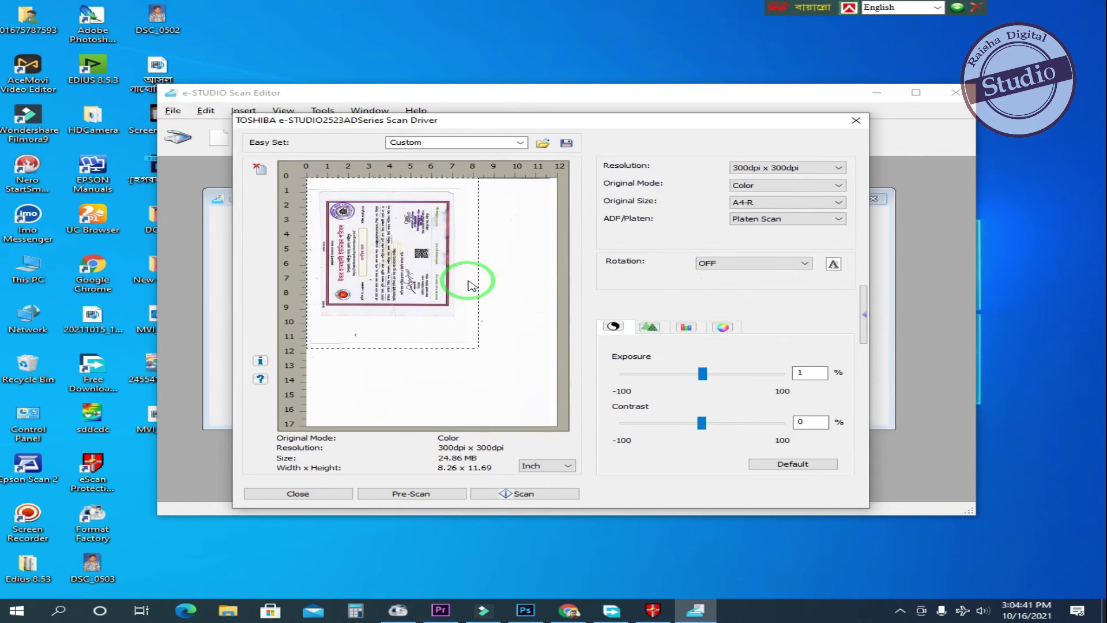
click(521, 496)
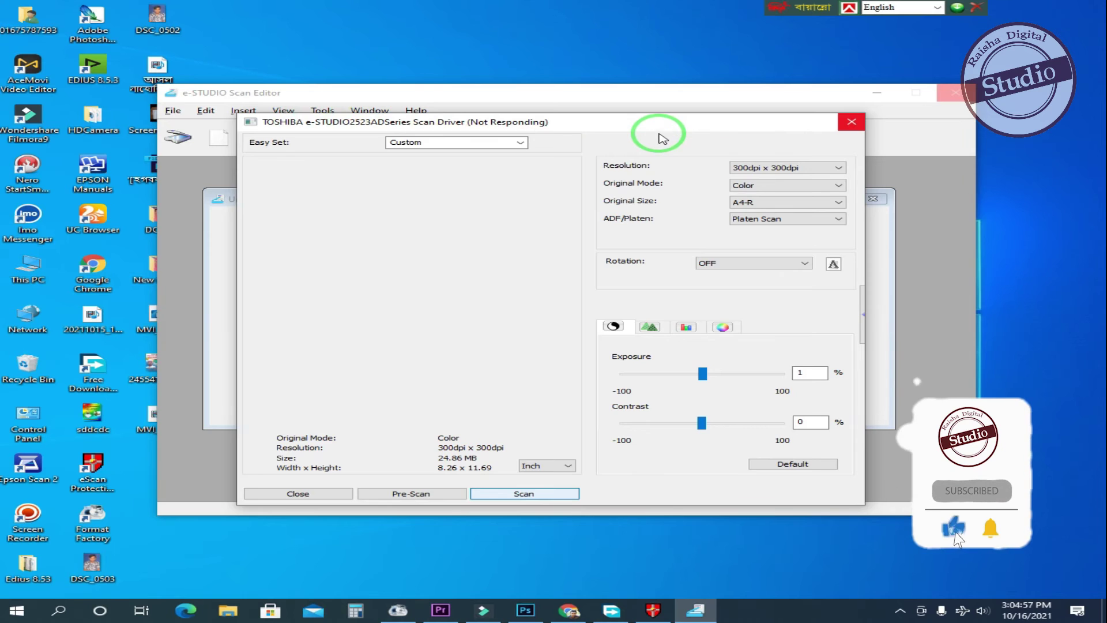
Step: Preview the scanned certificate page full-size, then close the viewer and return to the document
click(295, 245)
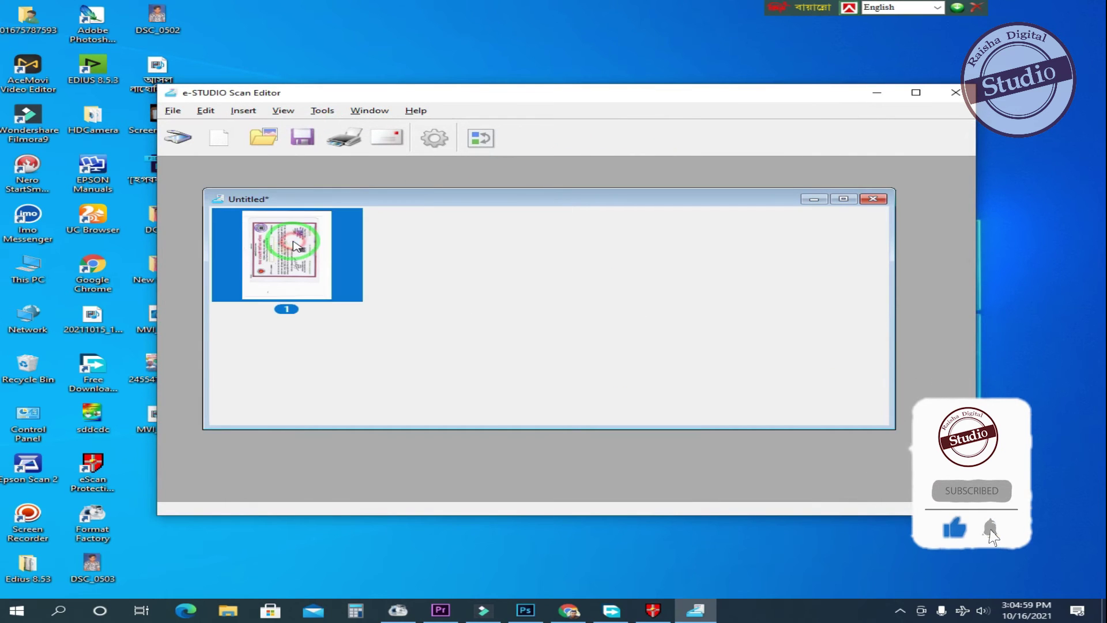
double_click(295, 245)
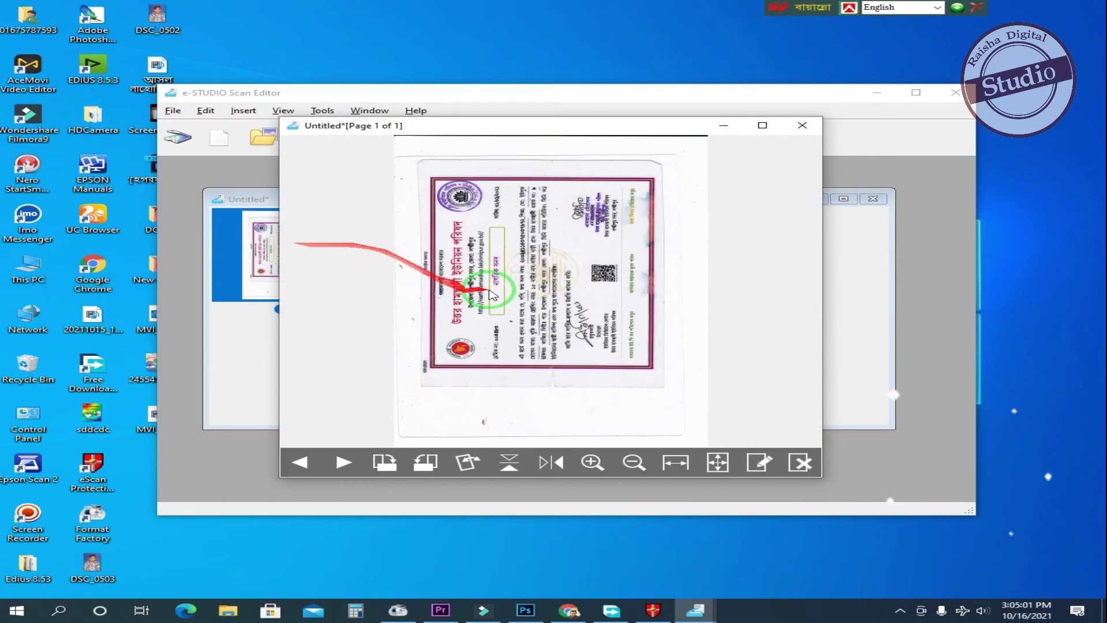
click(811, 128)
click(174, 112)
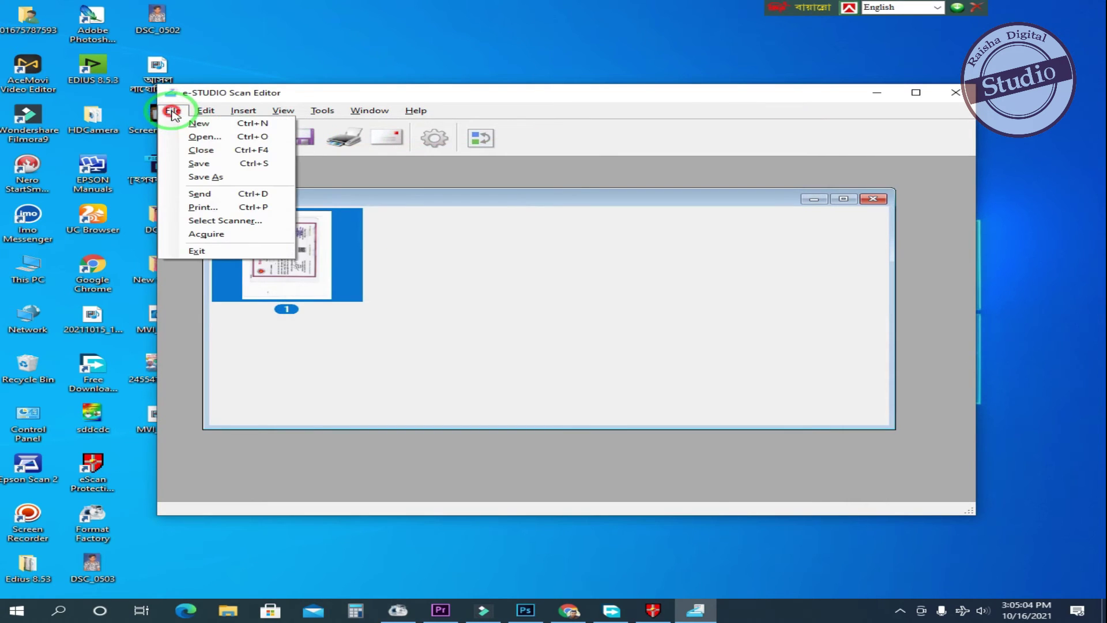
Step: Save the scan to the Desktop as a JPEG named 2021.jpg instead of PDF
click(202, 165)
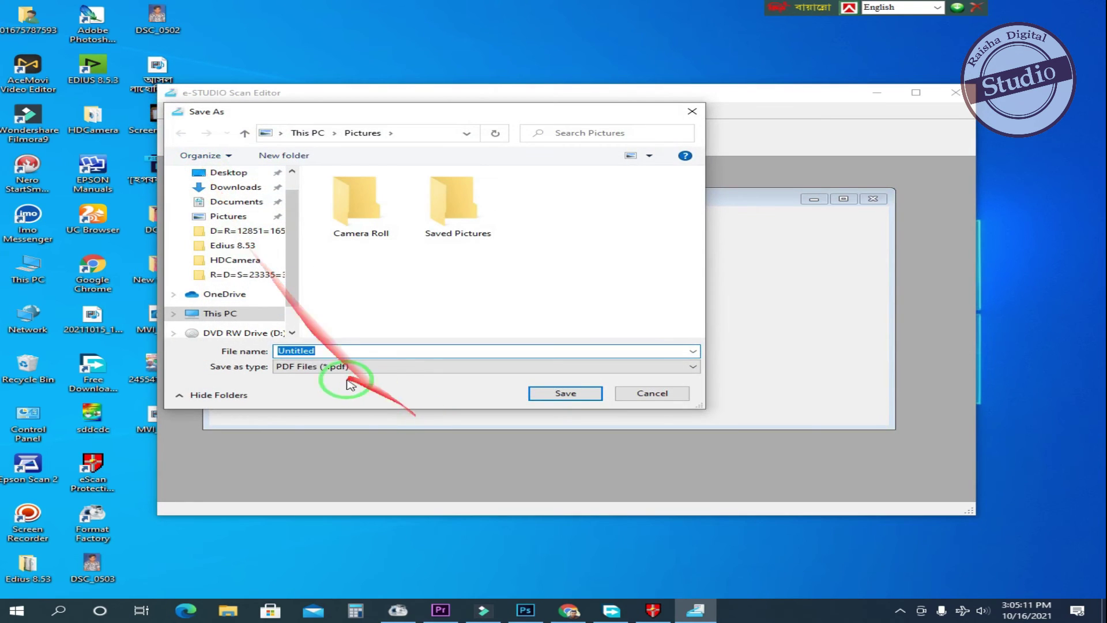
click(331, 368)
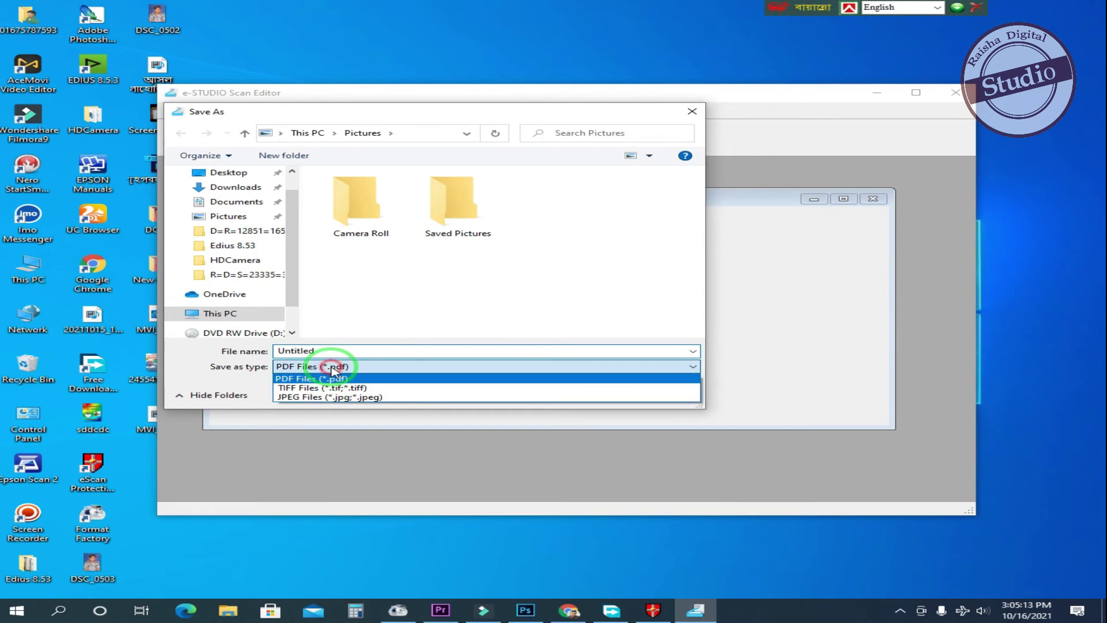
click(293, 398)
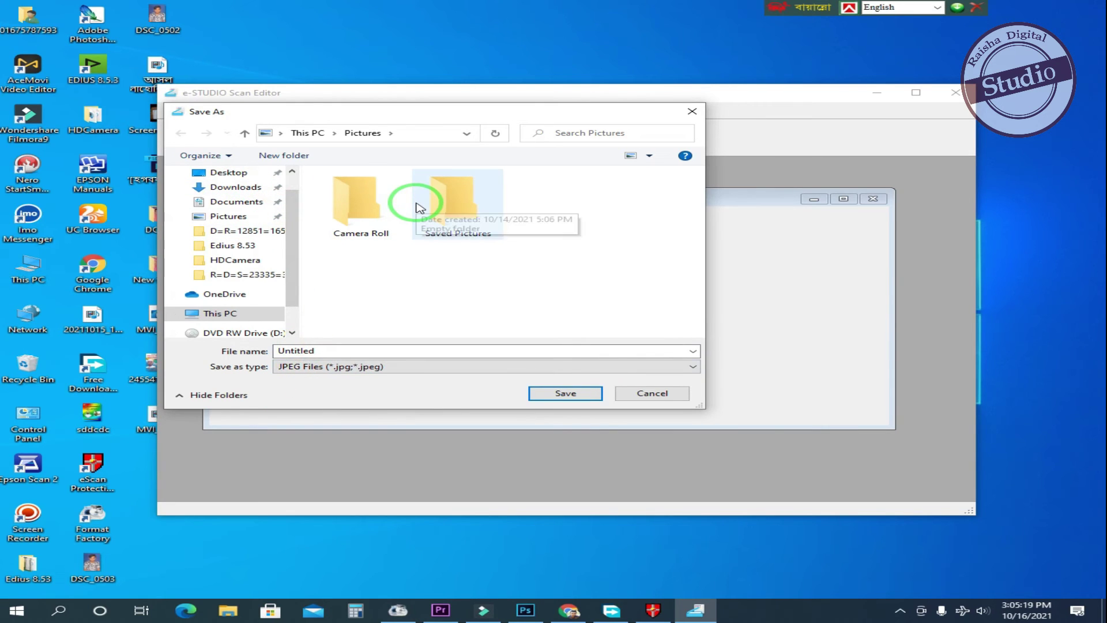
click(230, 173)
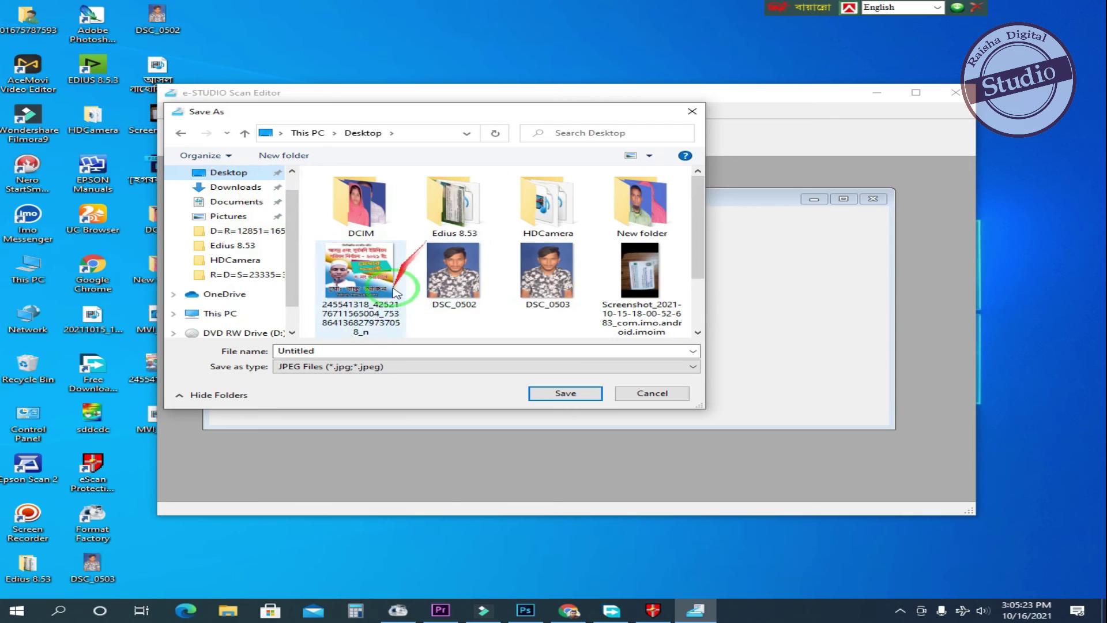
double_click(323, 353)
text(2021)
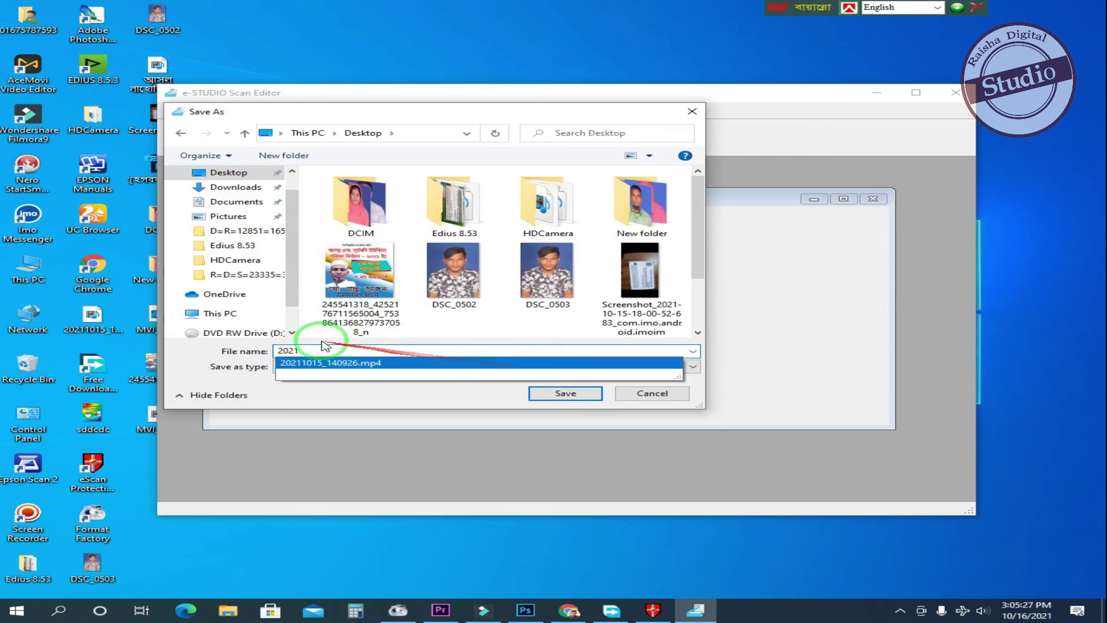
click(563, 394)
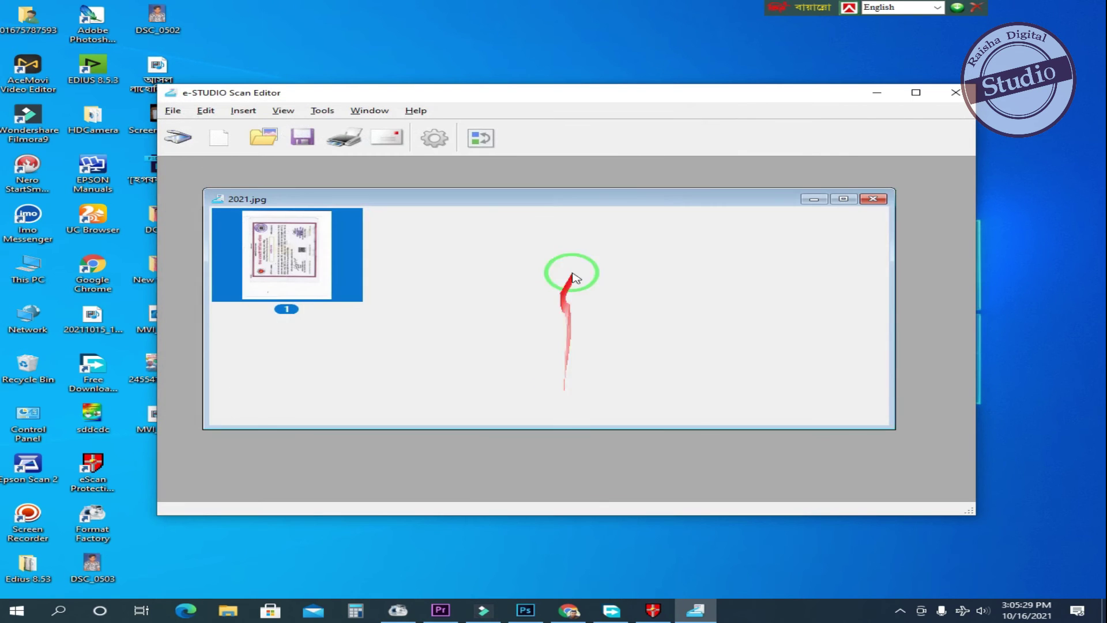
Step: Open the 2021 image from the desktop and rotate it clockwise so the certificate is upright
click(878, 94)
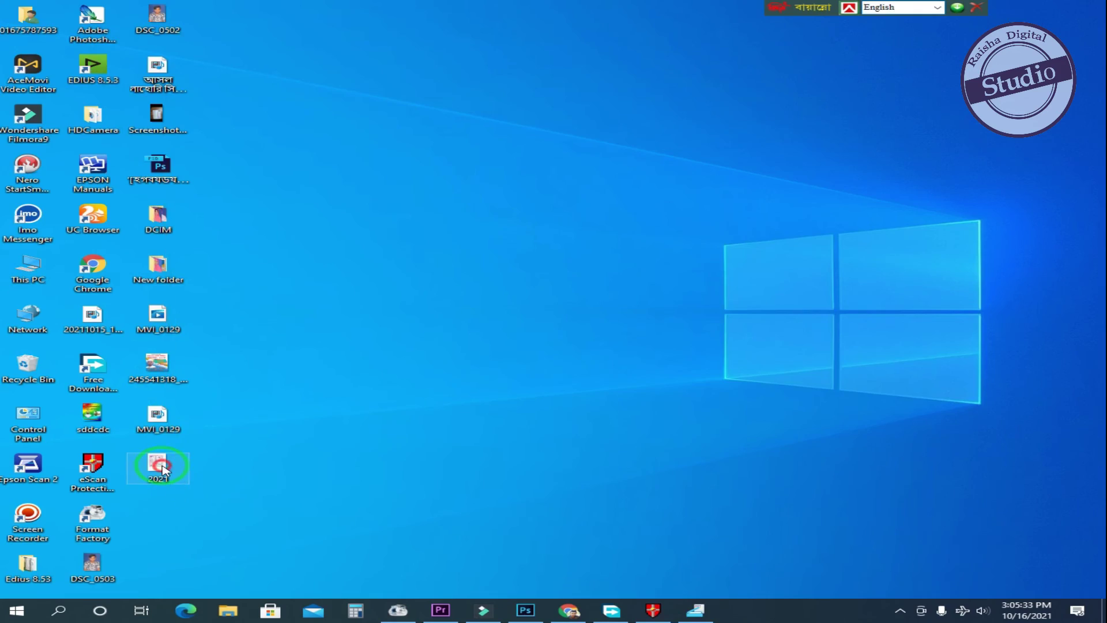
double_click(163, 468)
click(698, 589)
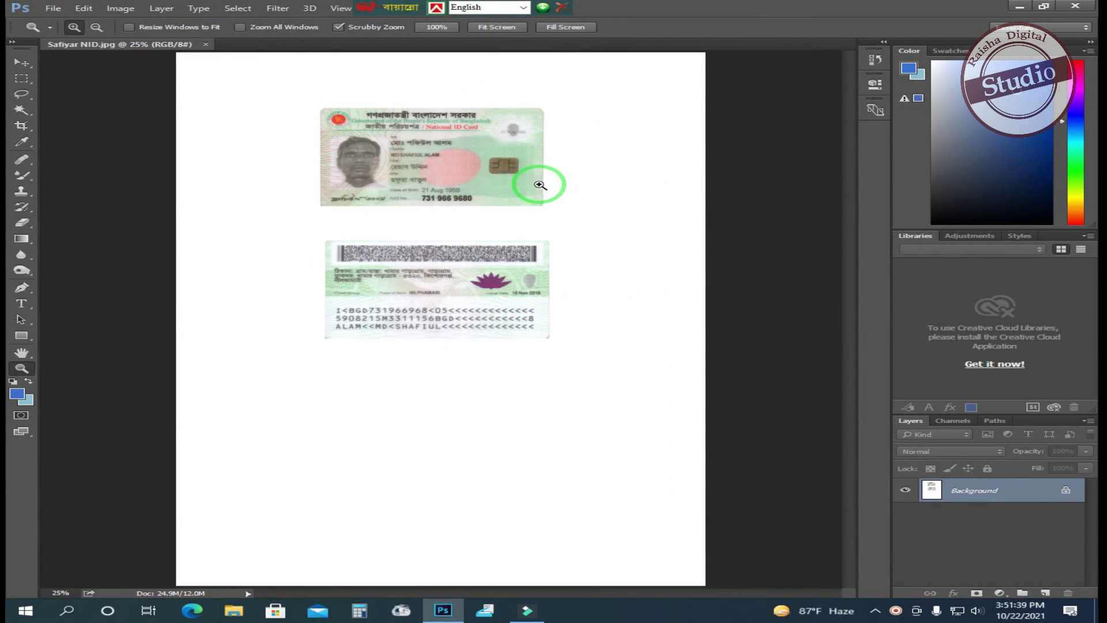
Step: Open Photoshop's Print dialog for the NID image with the TOSHIBA e-STUDIO2523ADSeries GDI printer selected
click(52, 8)
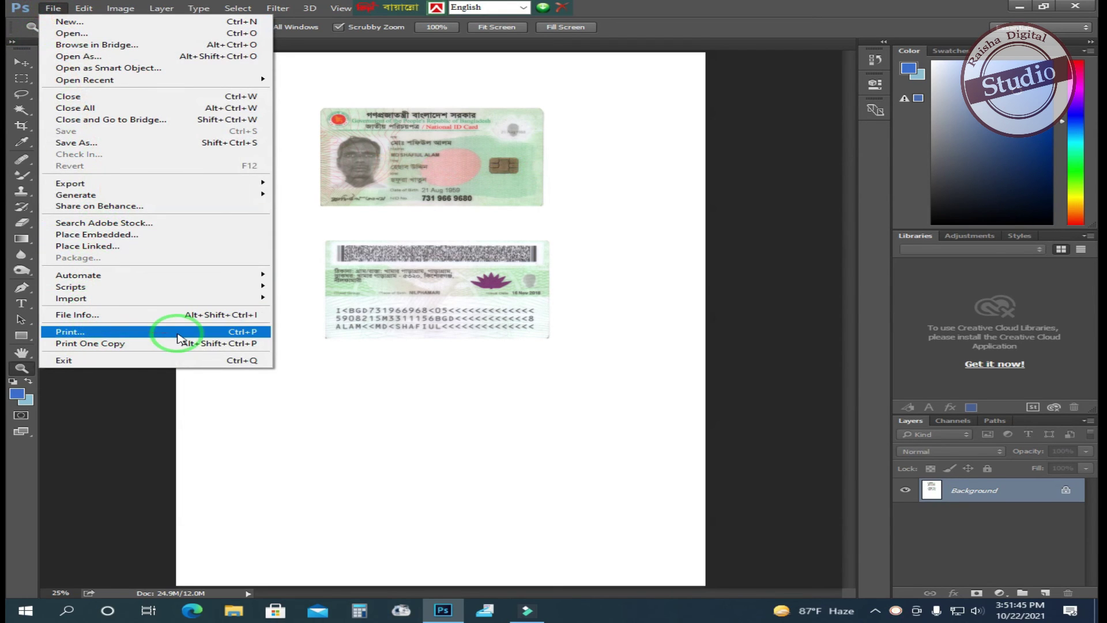
click(236, 333)
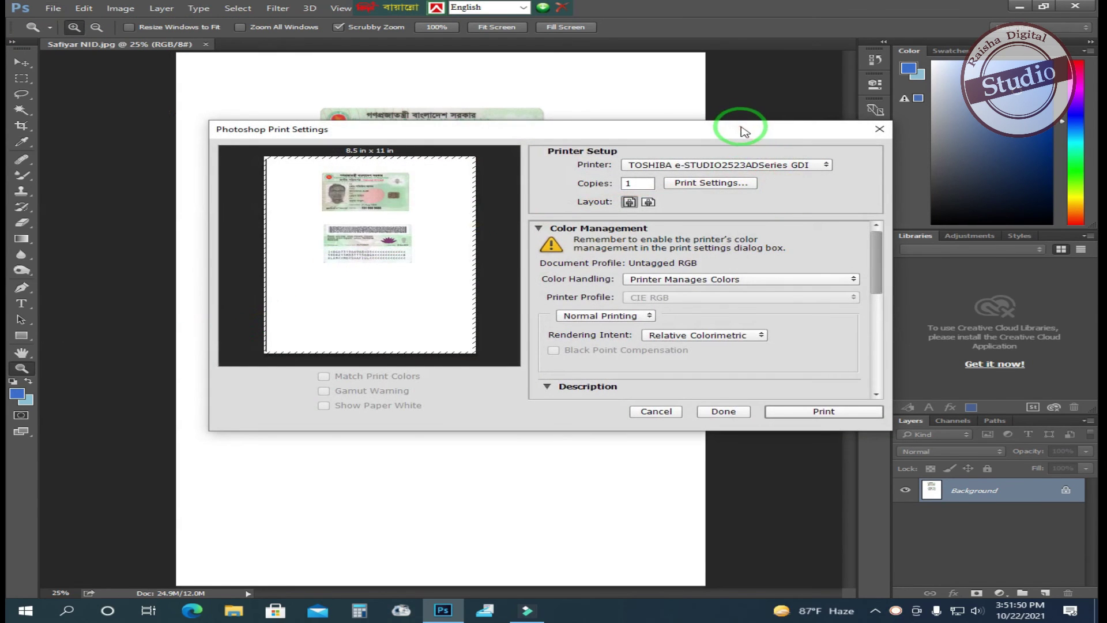
drag(743, 130, 675, 113)
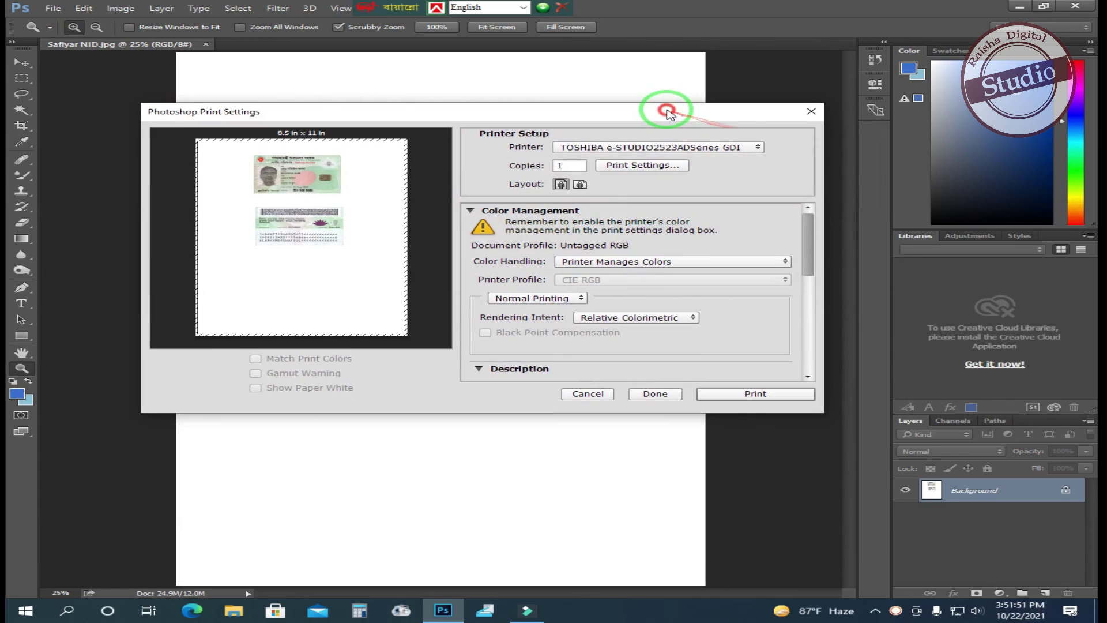
click(639, 147)
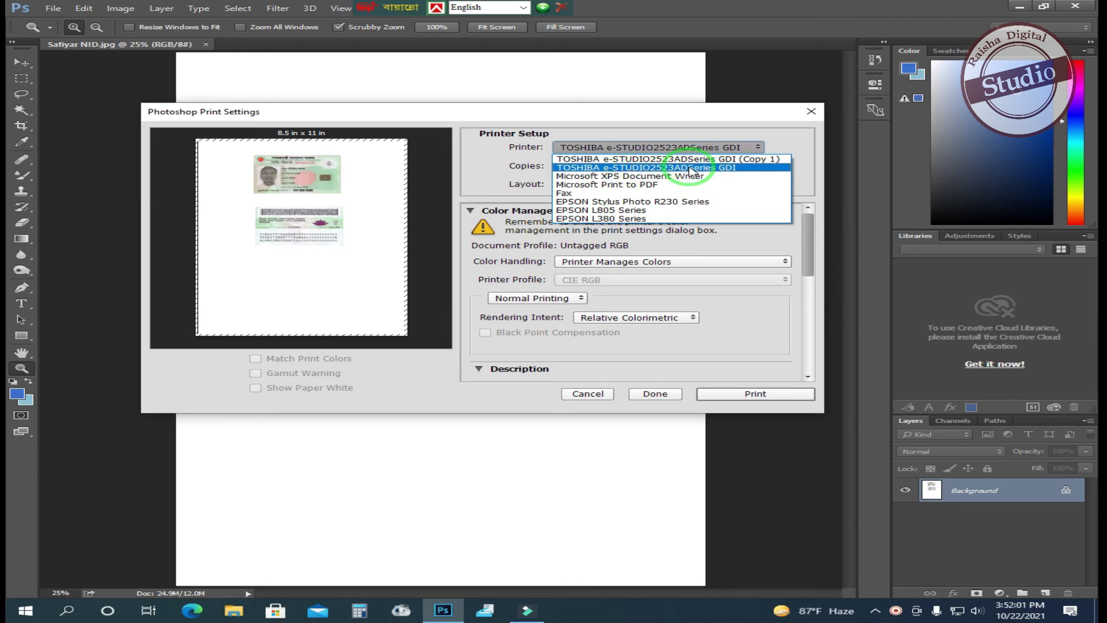
click(681, 169)
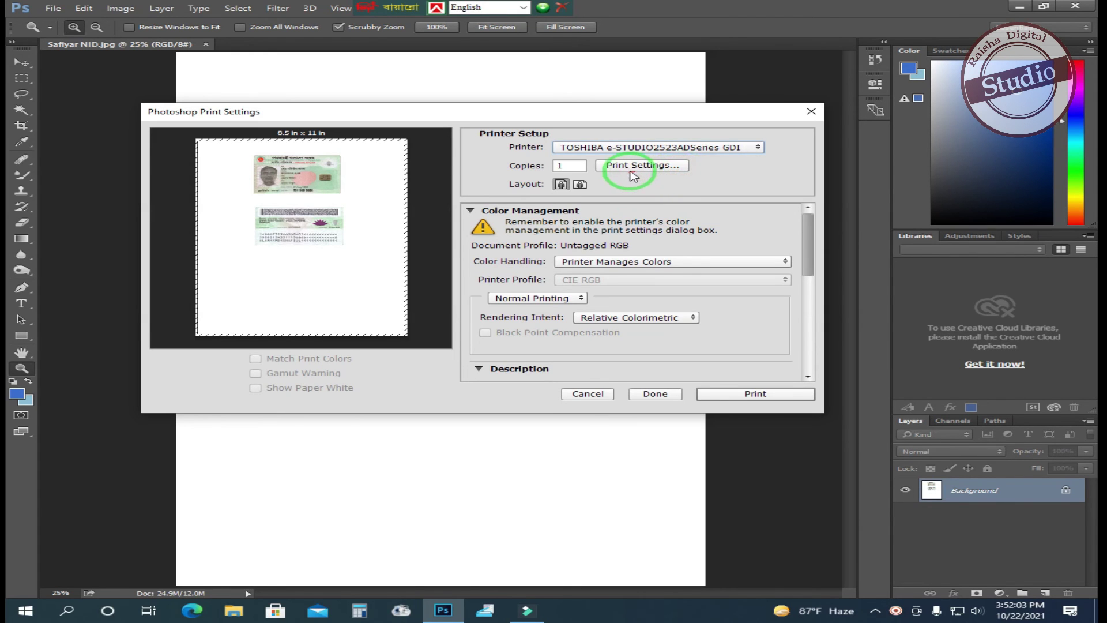
Step: Set both original and print paper size to A4 in the TOSHIBA printer settings, then print
click(634, 167)
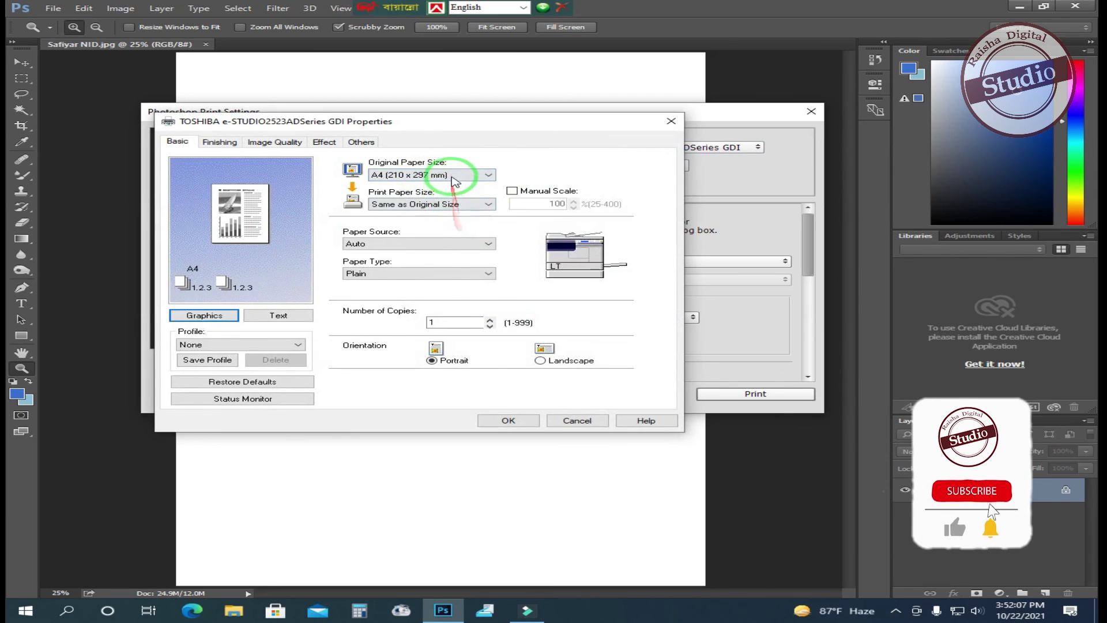
click(456, 175)
click(416, 186)
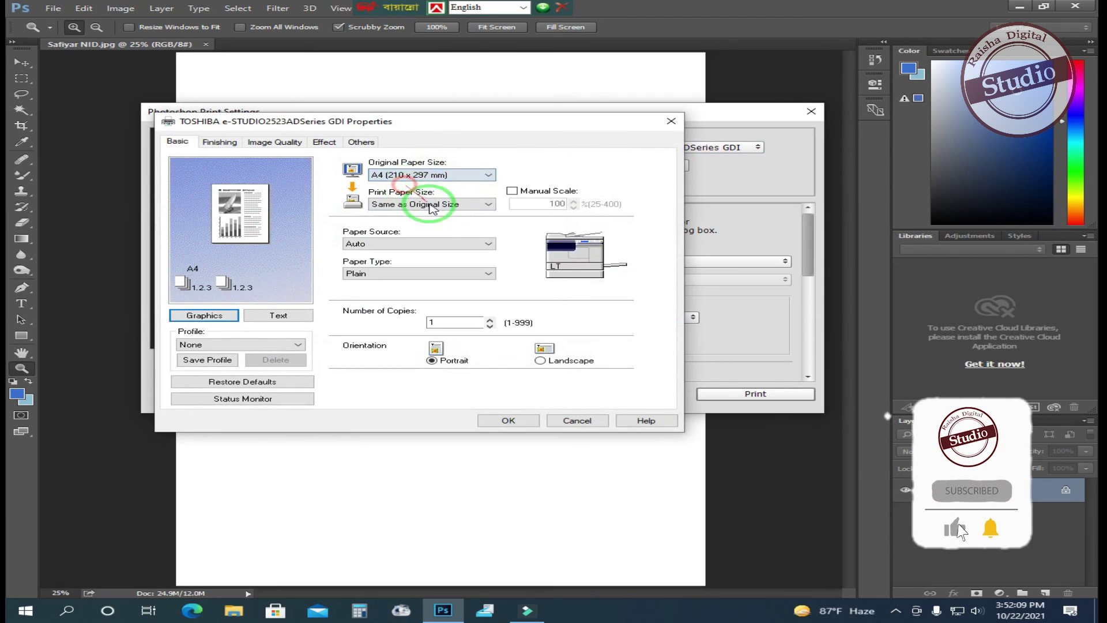
click(435, 204)
click(404, 238)
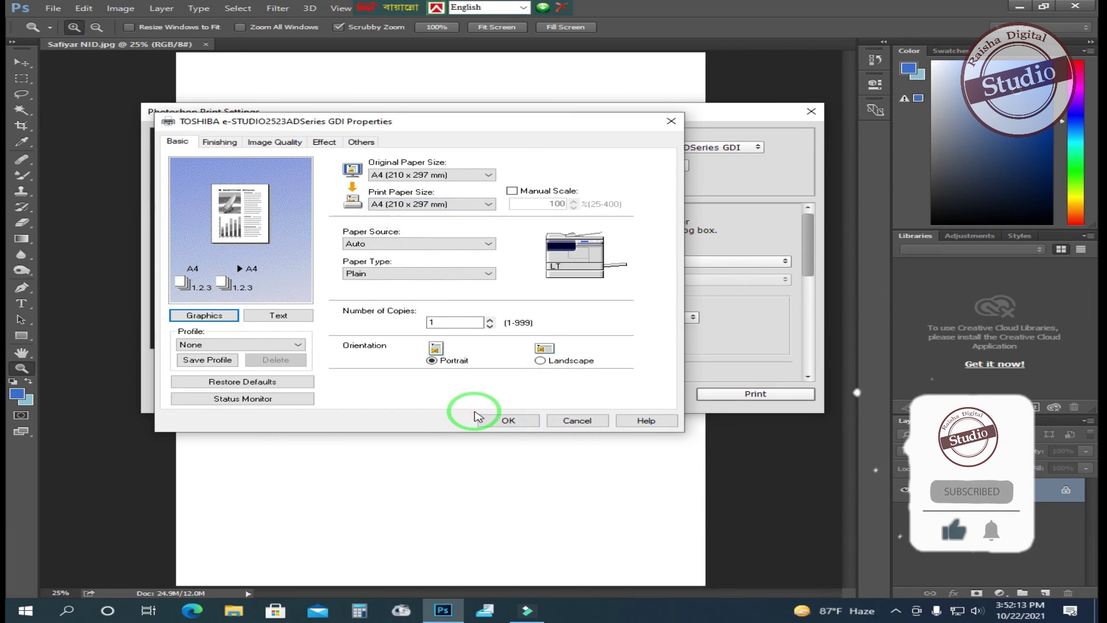
click(506, 421)
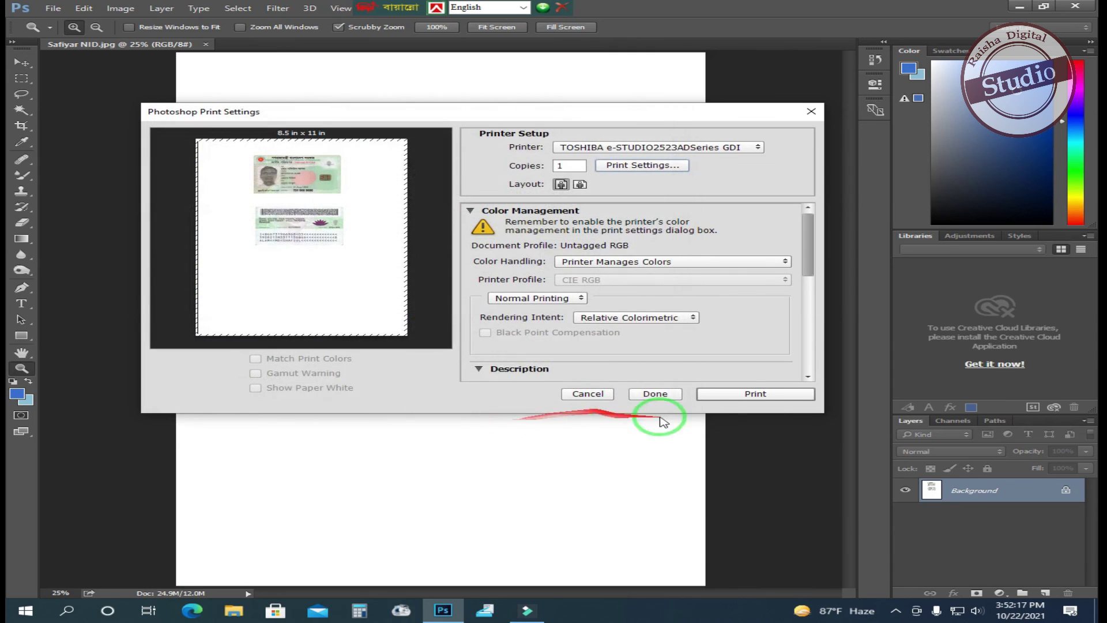
click(737, 397)
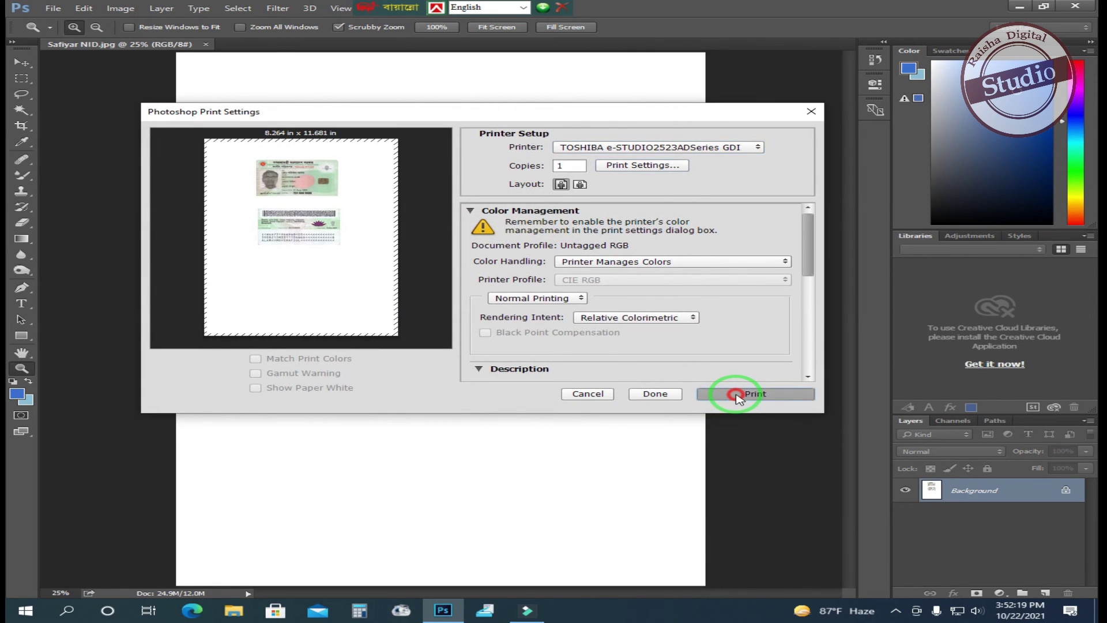